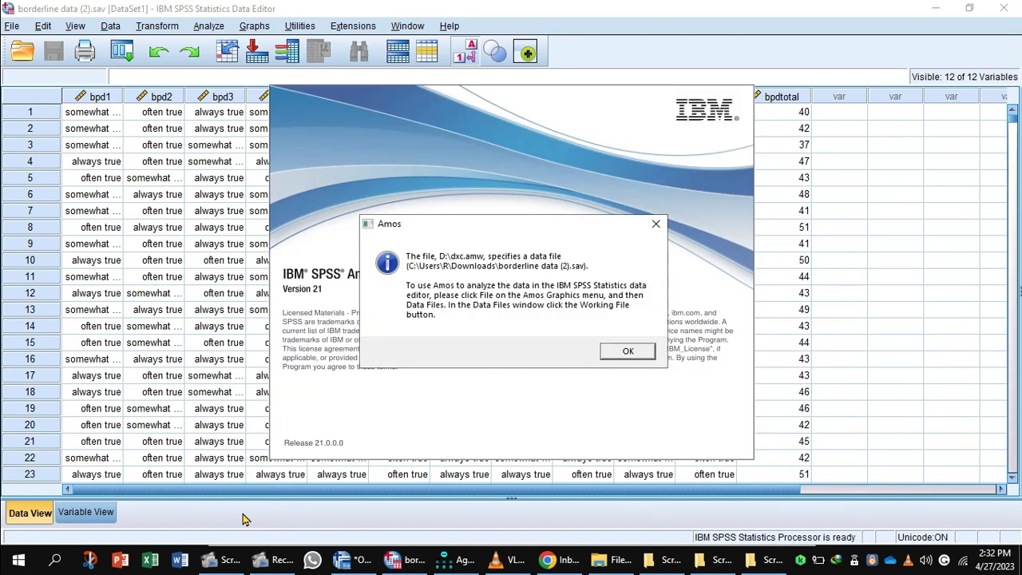
Dismiss the Amos data-file notice to reach the empty Dxc path diagram.
left_click(627, 352)
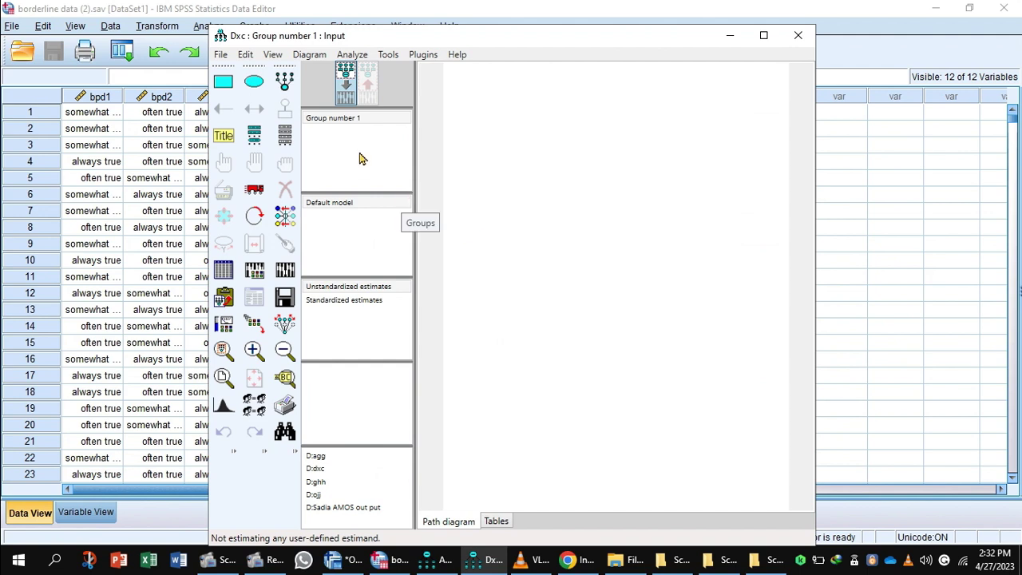
Draw one latent factor with four indicators and a second factor below it with three.
left_click(285, 83)
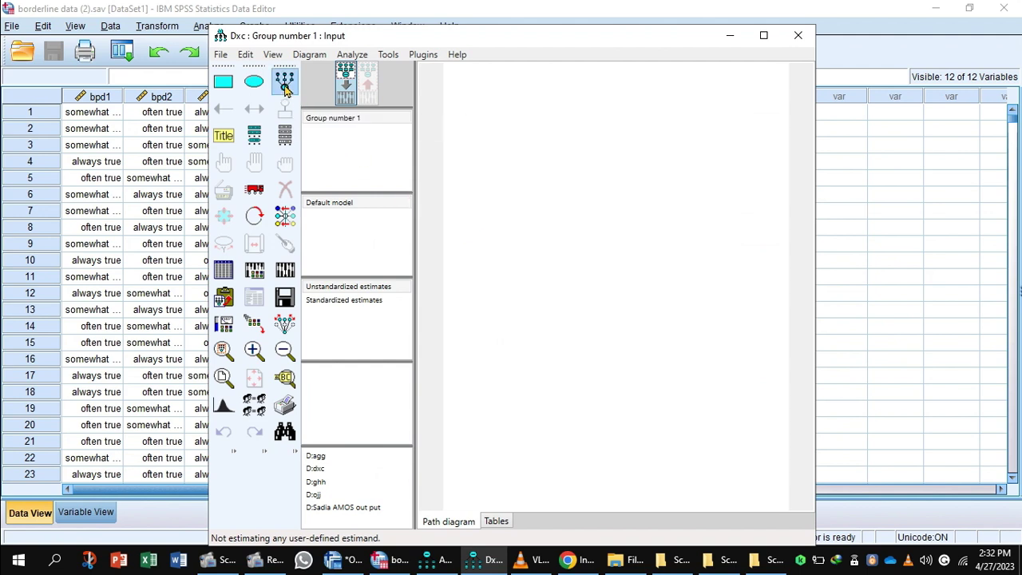
left_click(565, 180)
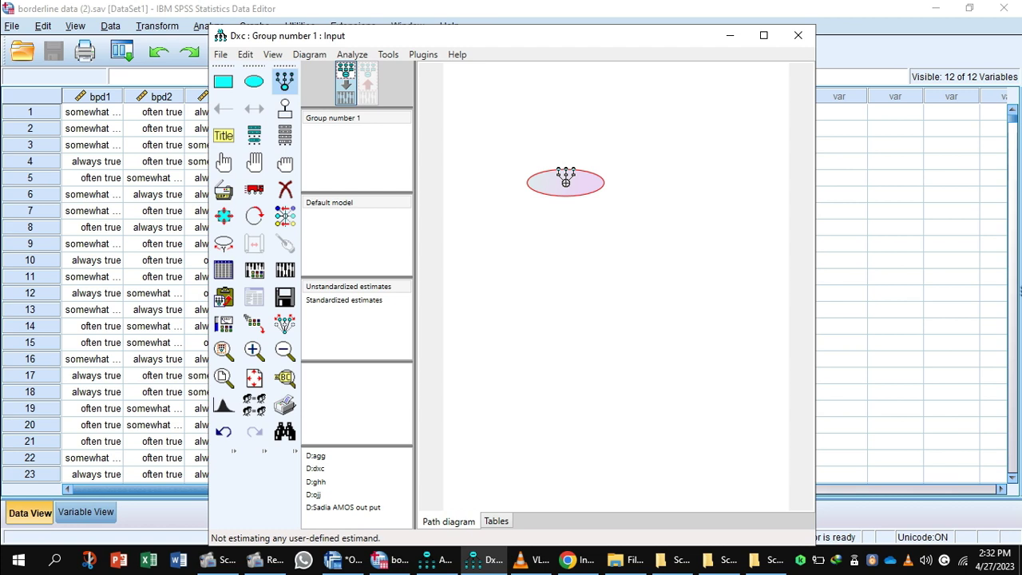
left_click(565, 181)
left_click(566, 181)
left_click(565, 180)
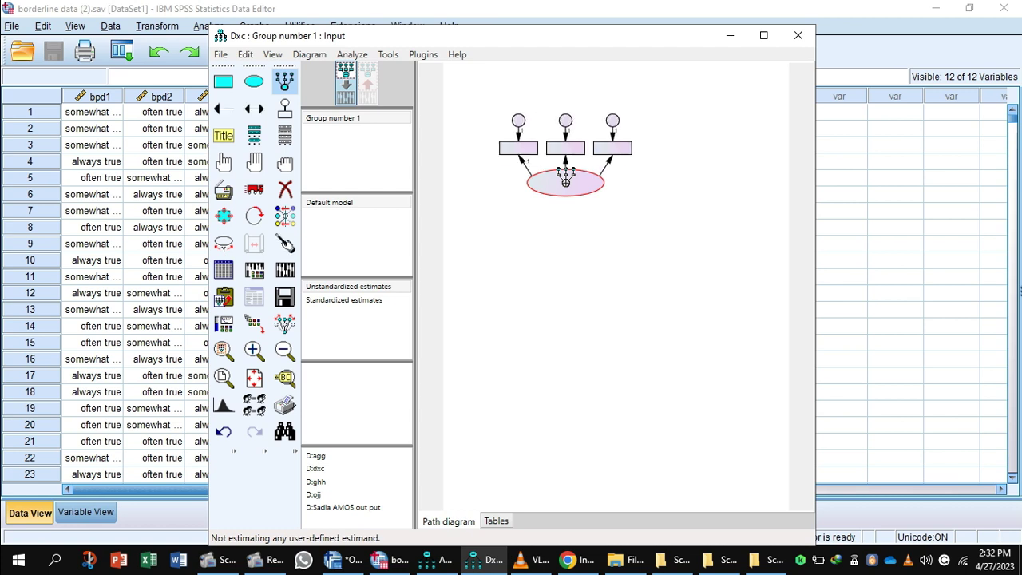
left_click(565, 180)
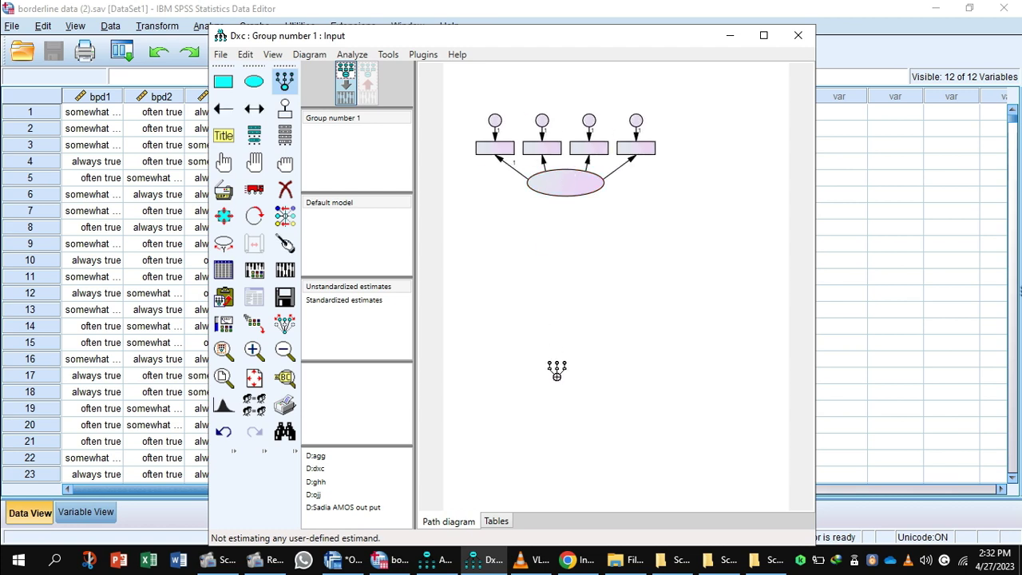
left_click(557, 373)
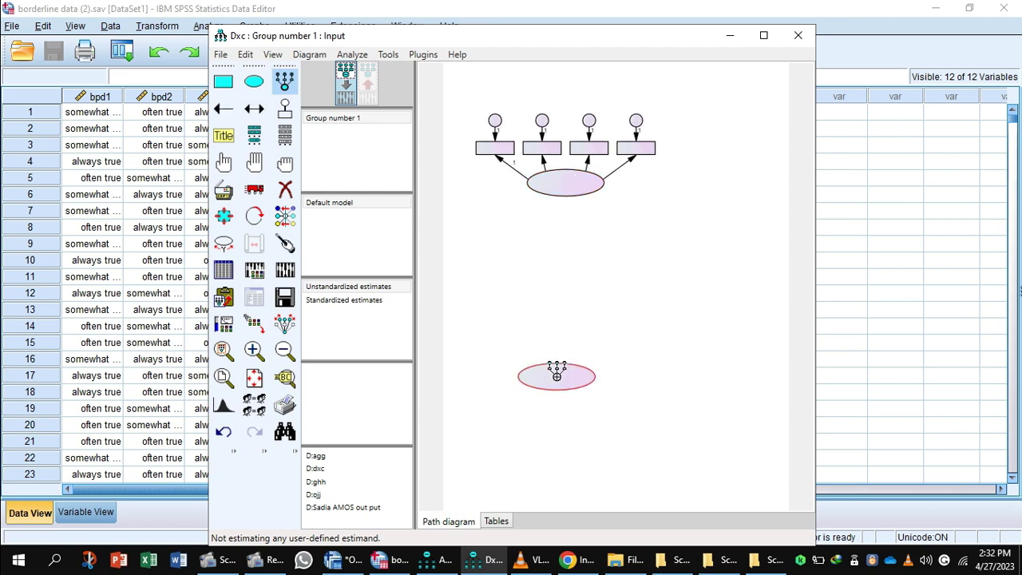
left_click(557, 373)
left_click(557, 373)
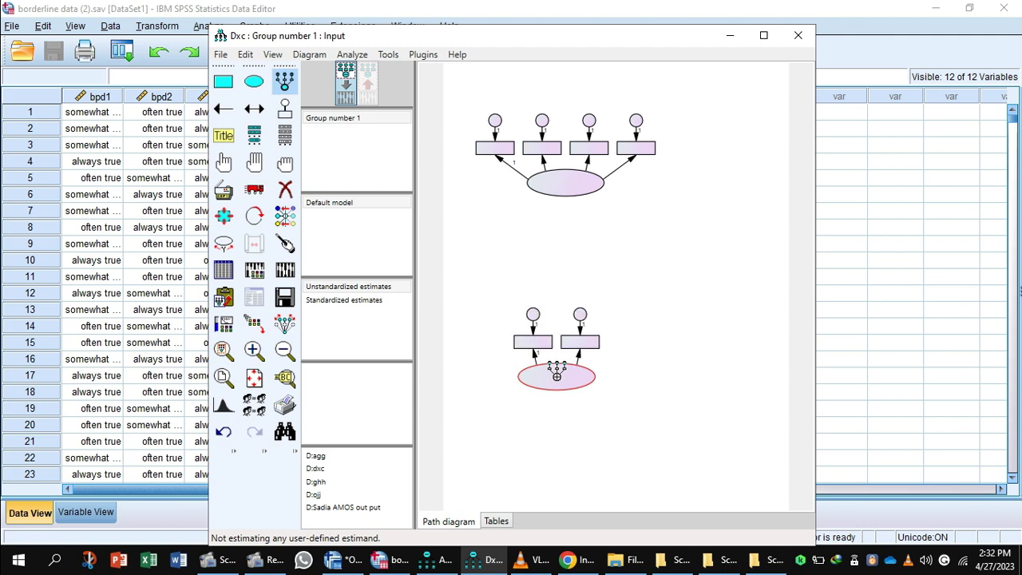
left_click(556, 373)
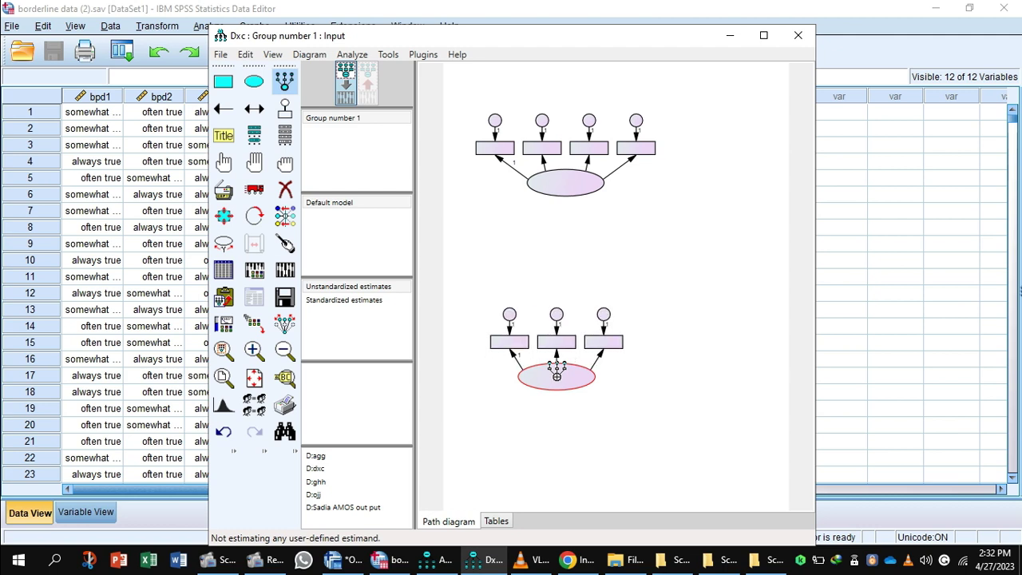
Rotate both factors' indicators to the right and shift the upper factor slightly left.
left_click(256, 222)
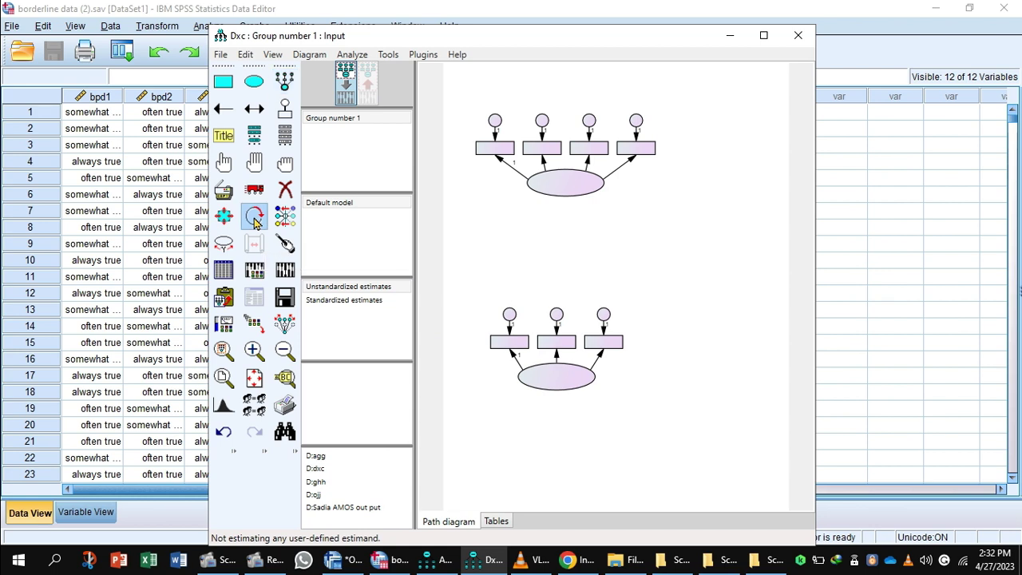
left_click(556, 179)
left_click(555, 380)
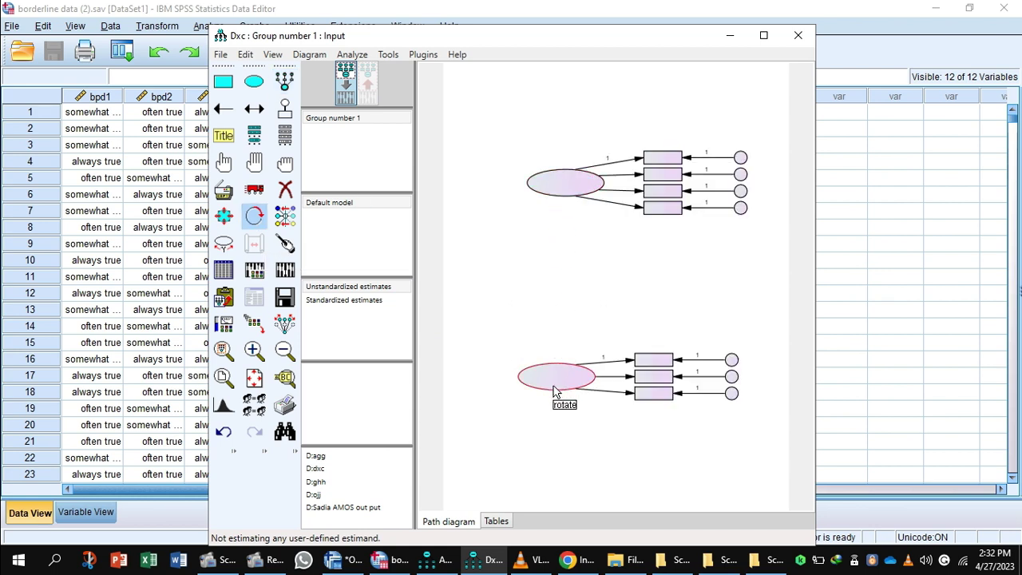
left_click(255, 192)
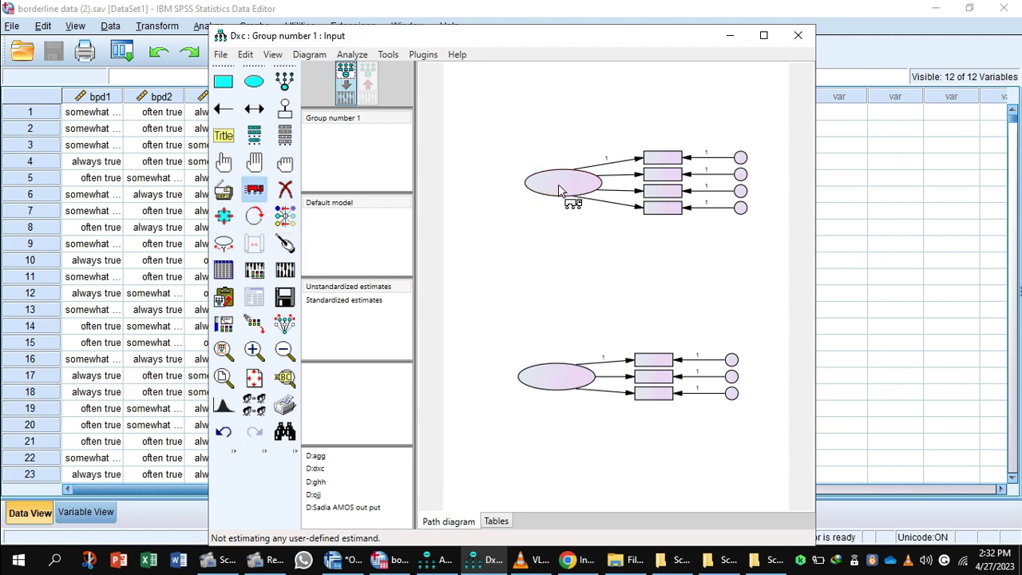
left_click_drag(565, 195, 541, 192)
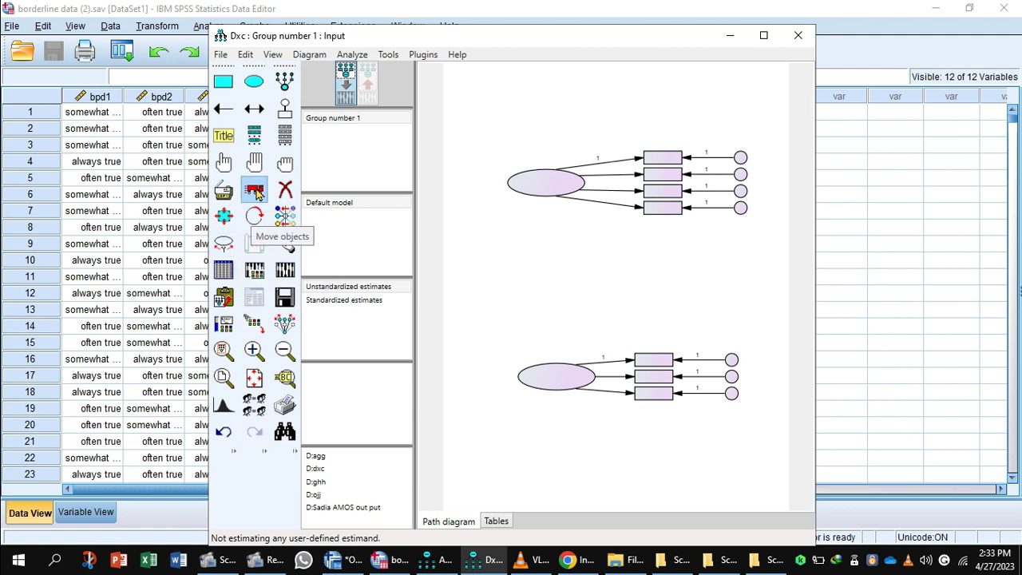
left_click(223, 272)
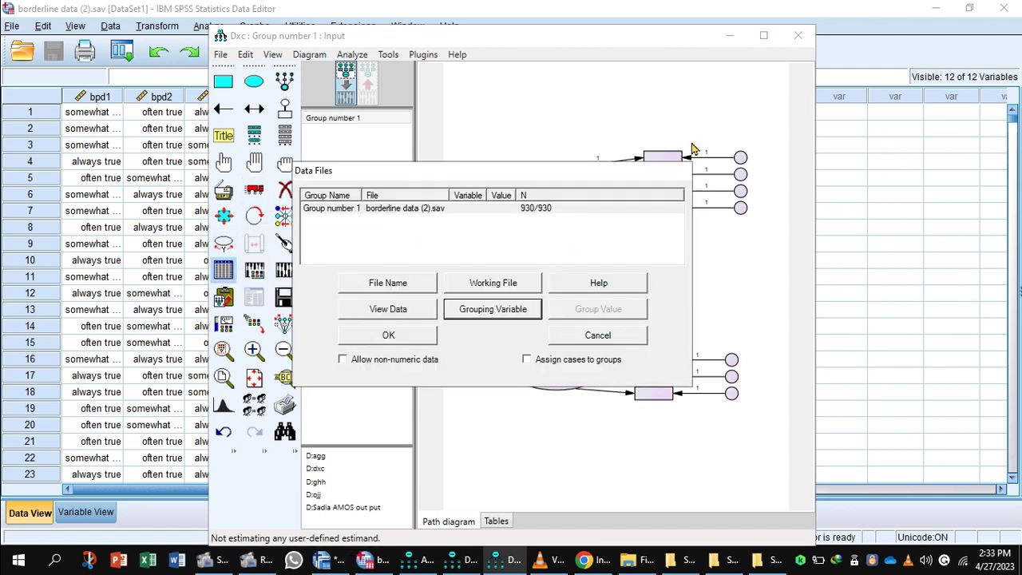
Attach borderline data (2).sav from recent files as the group's data file (930 cases).
left_click(388, 284)
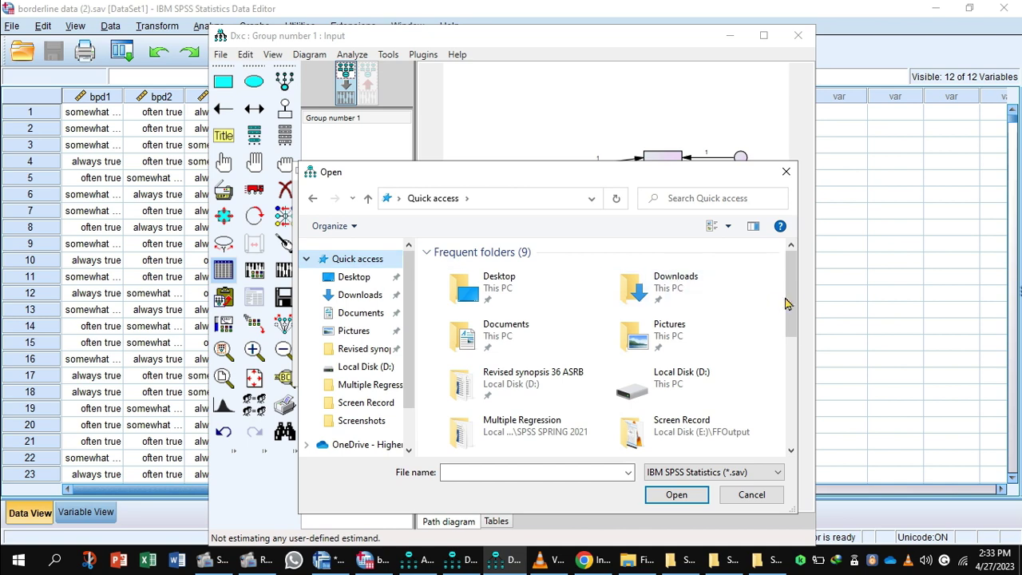
left_click_drag(793, 304, 790, 394)
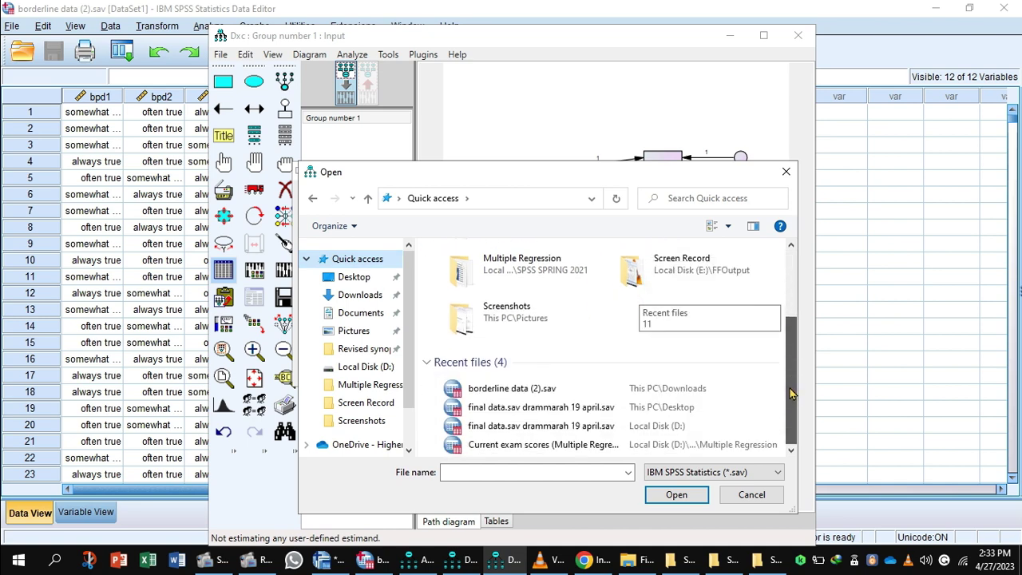
left_click(573, 390)
left_click(666, 495)
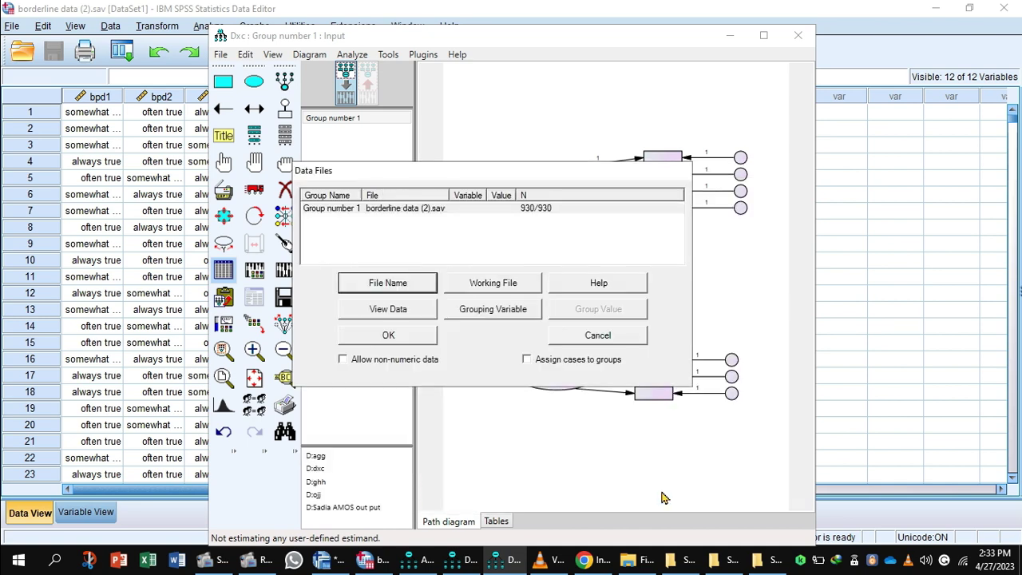
left_click(388, 335)
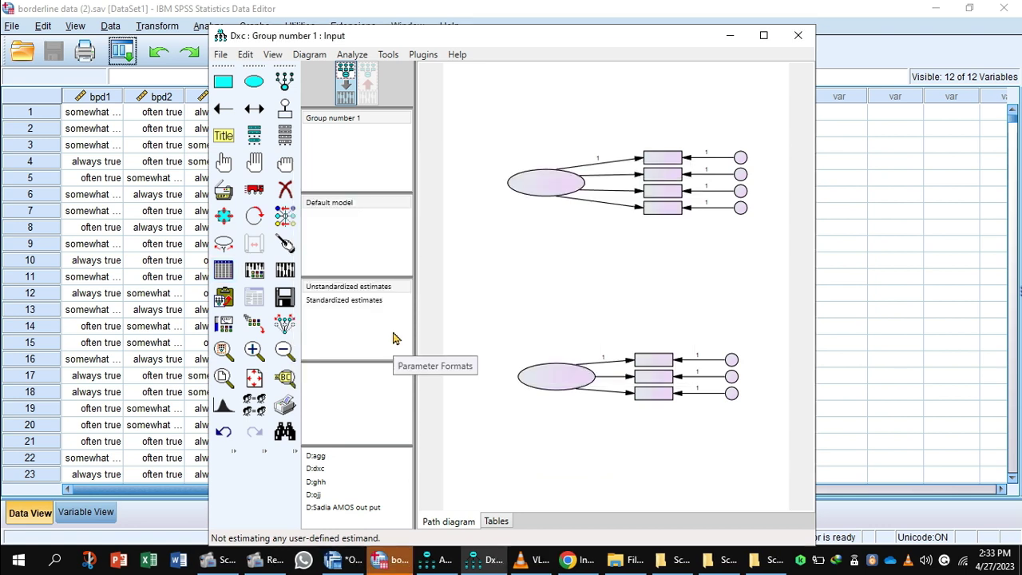
Name the upper factor F1 and the lower factor F2, then list the dataset's variables.
double_click(543, 188)
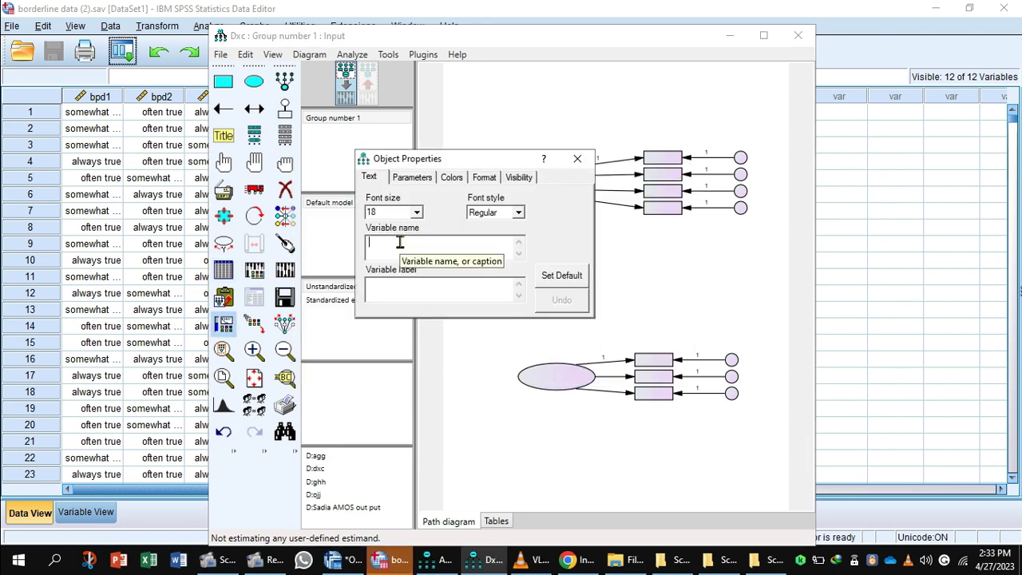
type("F1")
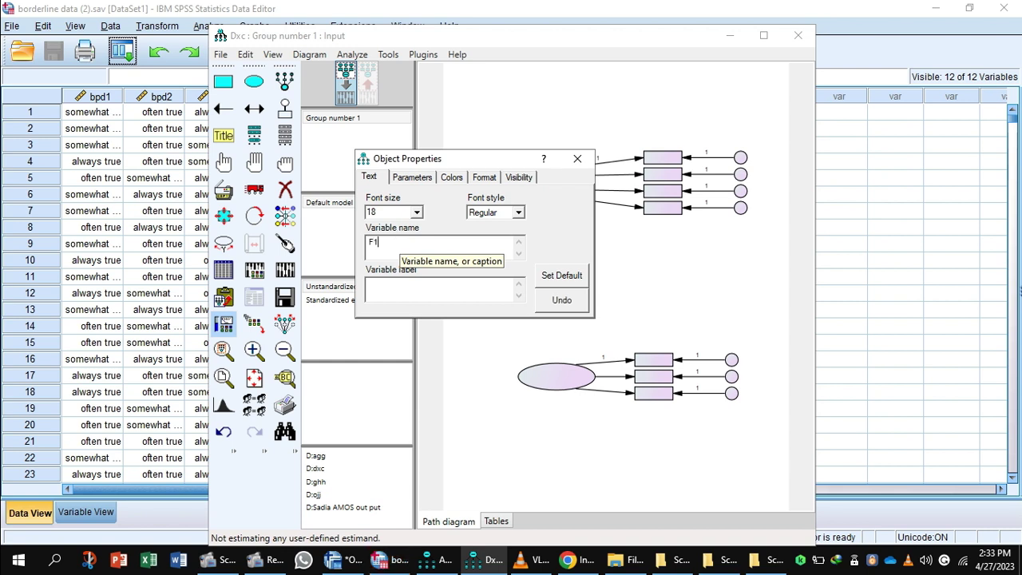
left_click(579, 160)
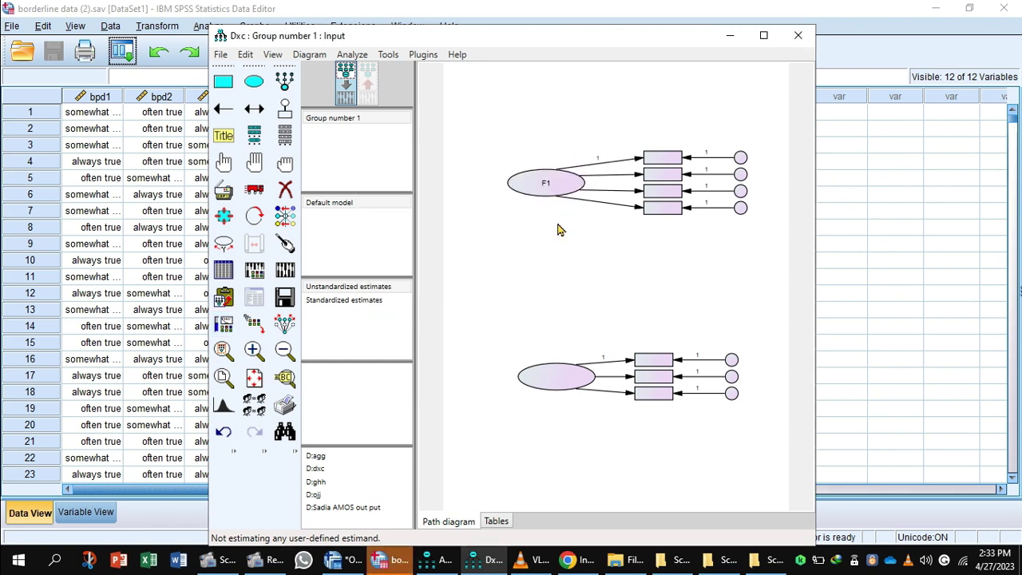
double_click(547, 380)
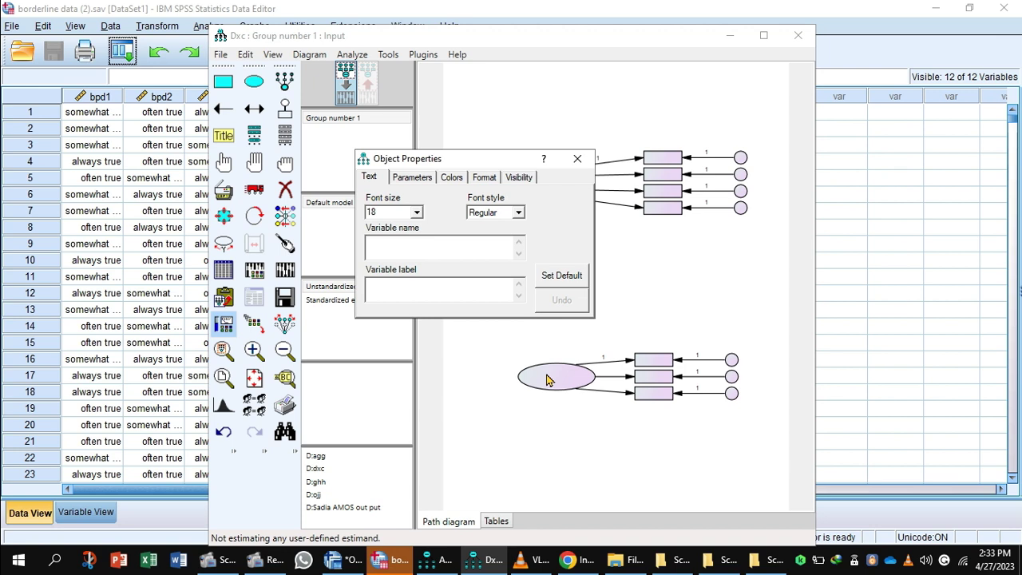
type("F2")
left_click(577, 158)
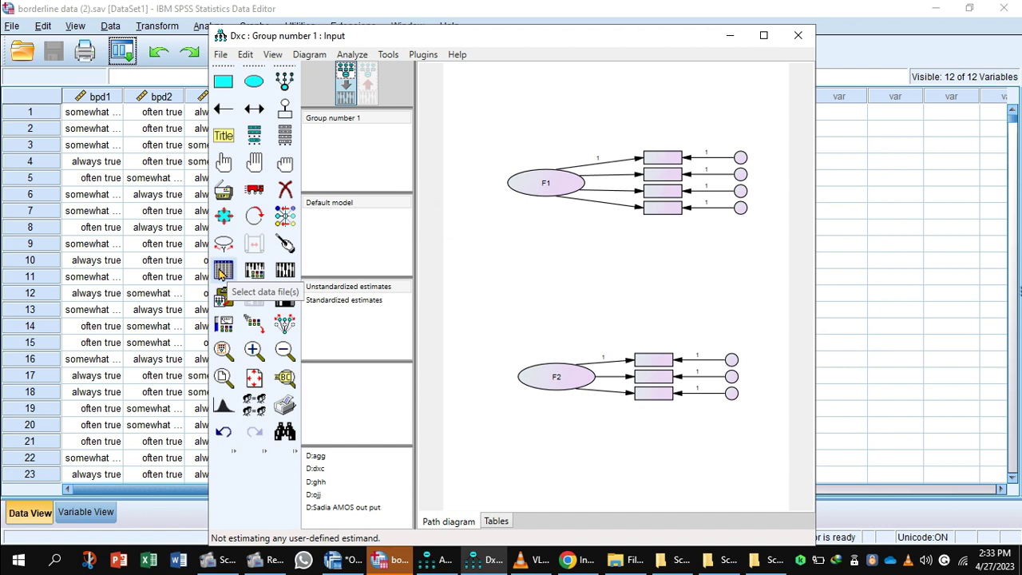
left_click(285, 138)
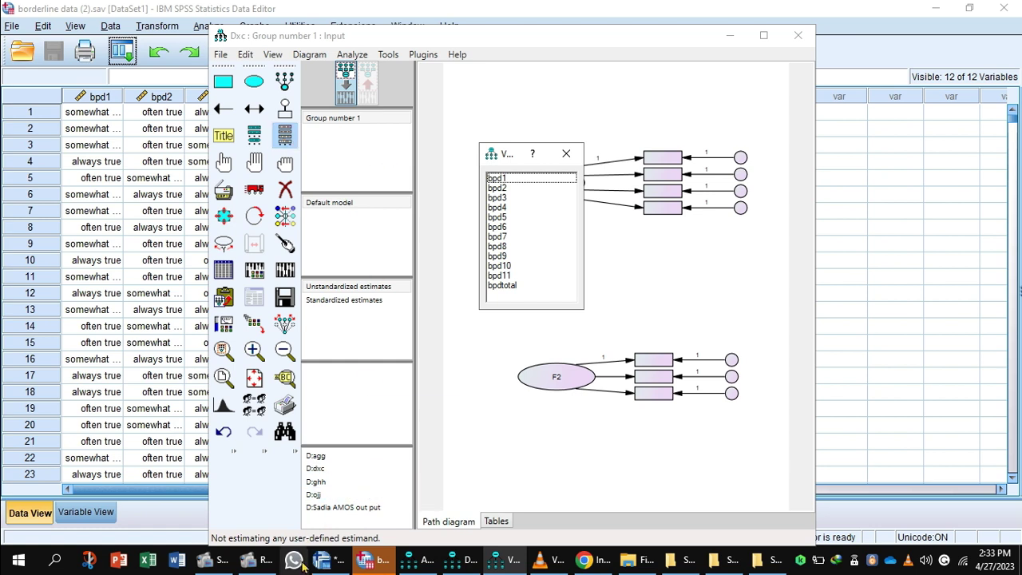
mouse_move(326, 565)
left_click(281, 524)
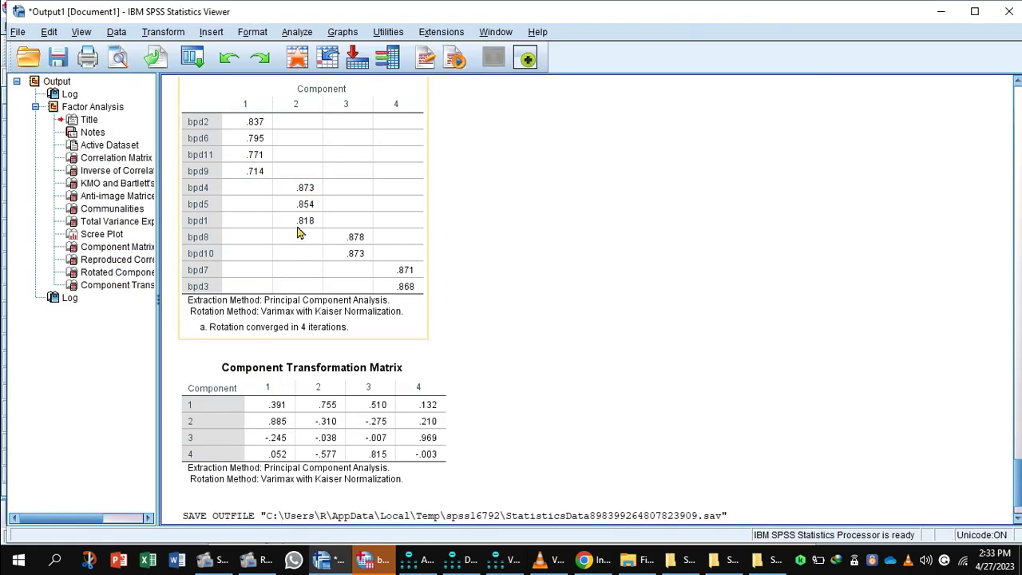
mouse_move(381, 564)
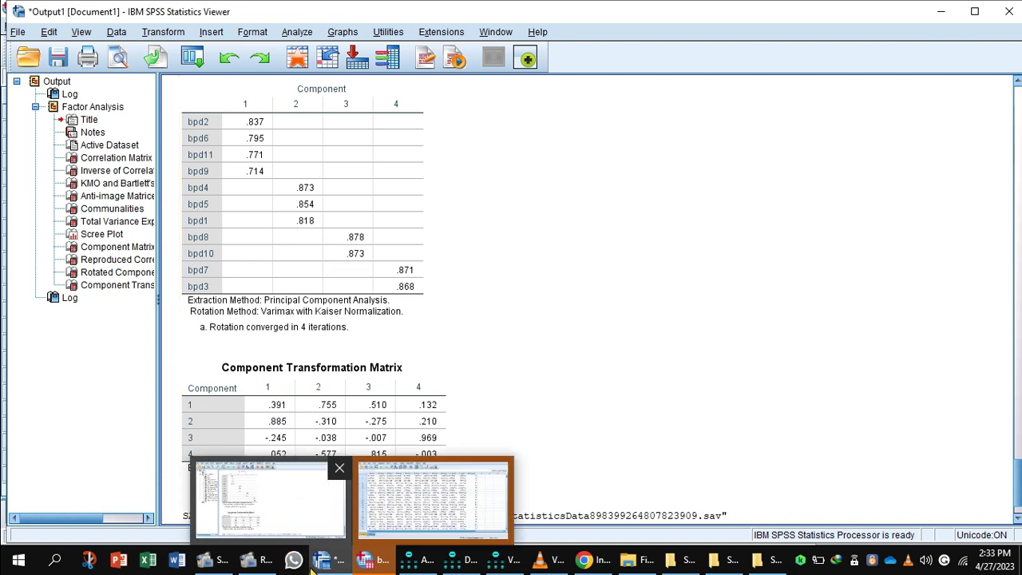
mouse_move(470, 563)
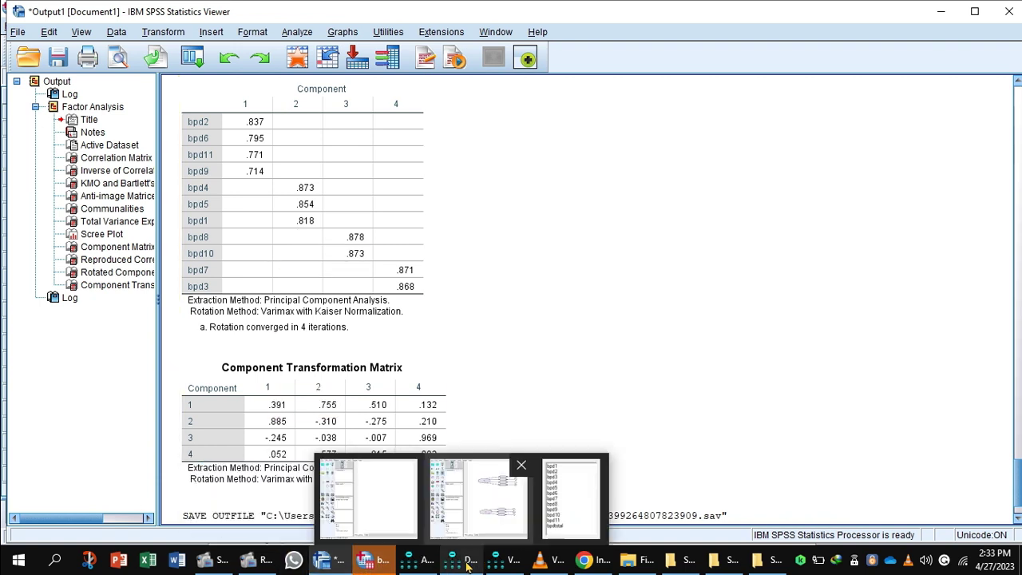
left_click(497, 522)
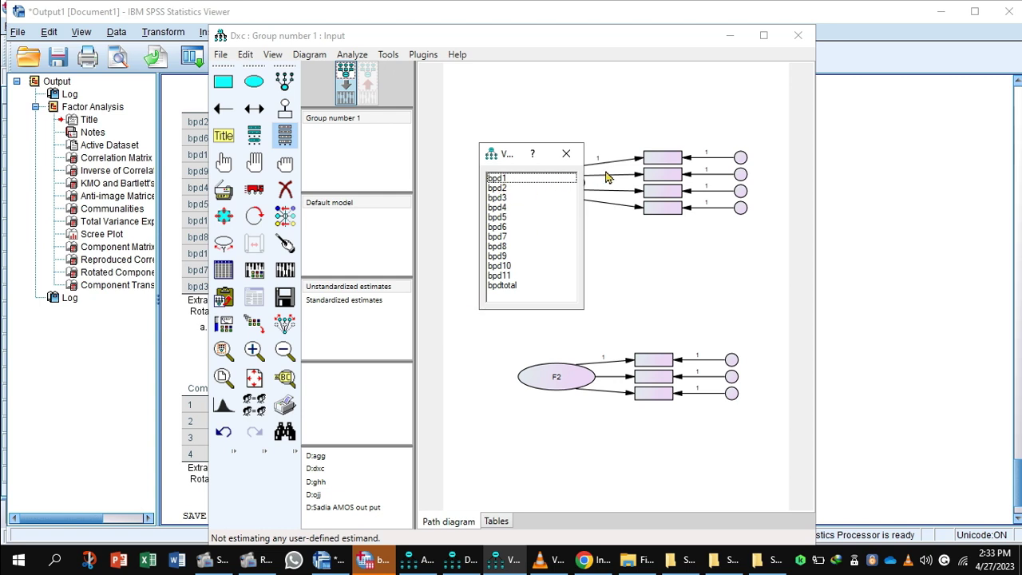
Drag bpd2, bpd6, bpd8 and bpd11 into F1's four indicator boxes.
left_click(499, 188)
left_click_drag(498, 189, 661, 158)
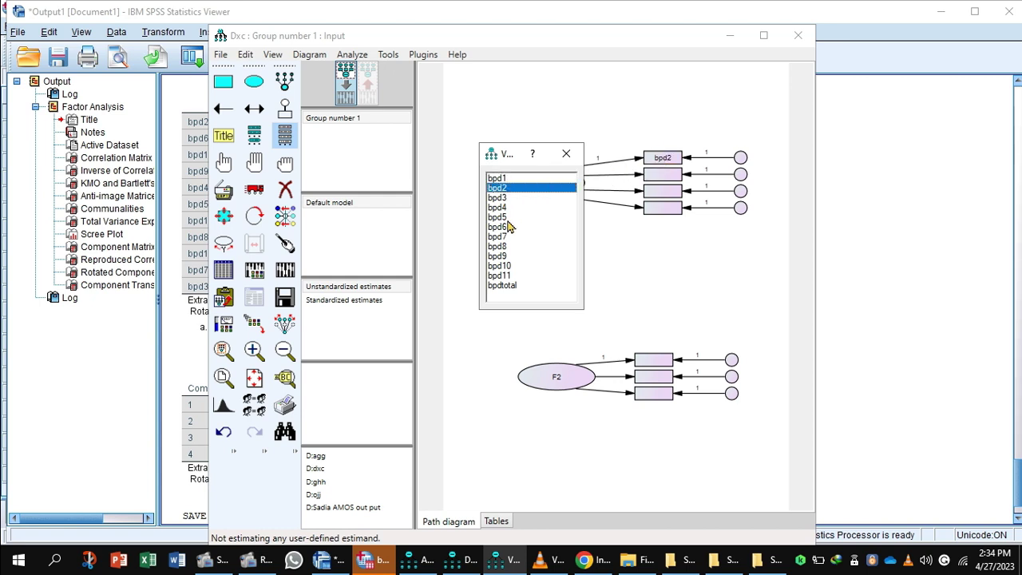
left_click(500, 227)
left_click_drag(501, 227, 659, 178)
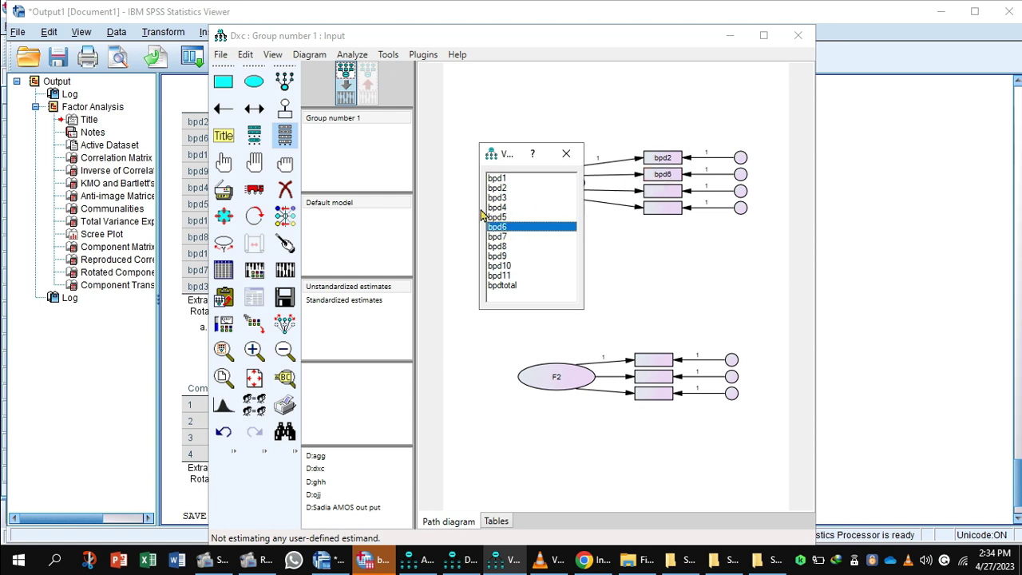
left_click(501, 257)
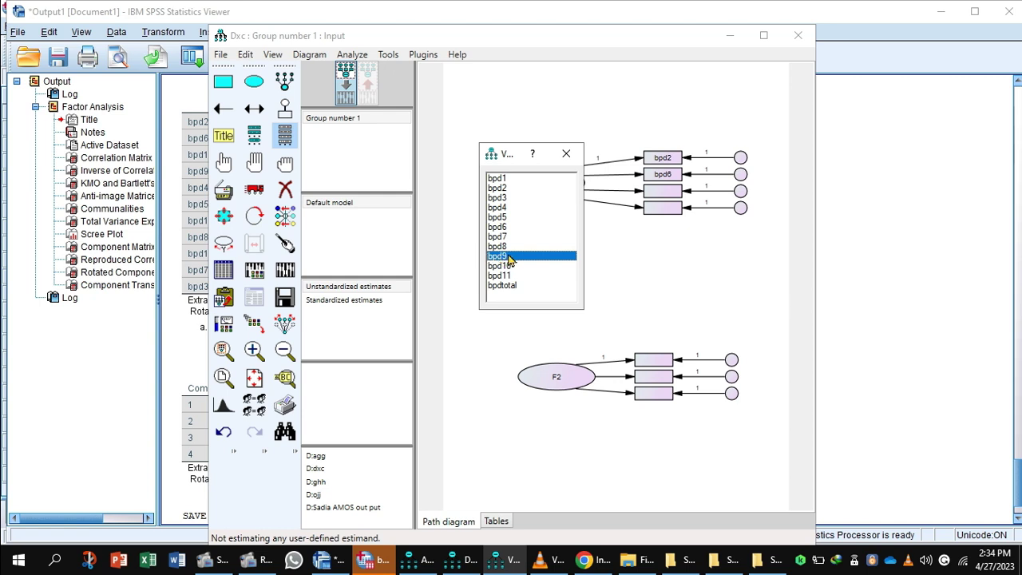
left_click_drag(503, 246, 664, 194)
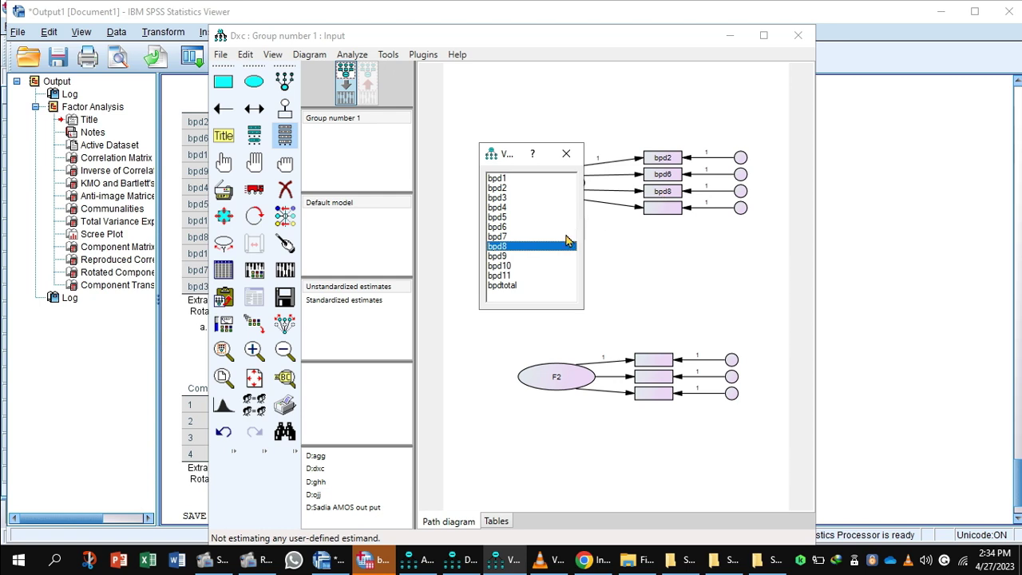
left_click_drag(503, 279, 663, 212)
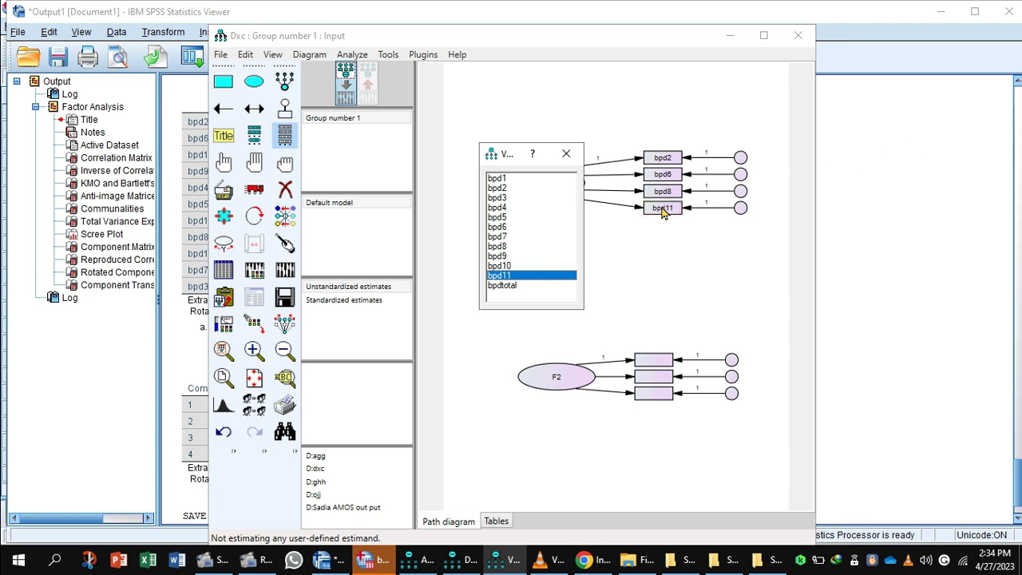
Fill F2's indicator boxes with bpd1, bpd4 and bpd5, then close the variable list.
left_click(501, 178)
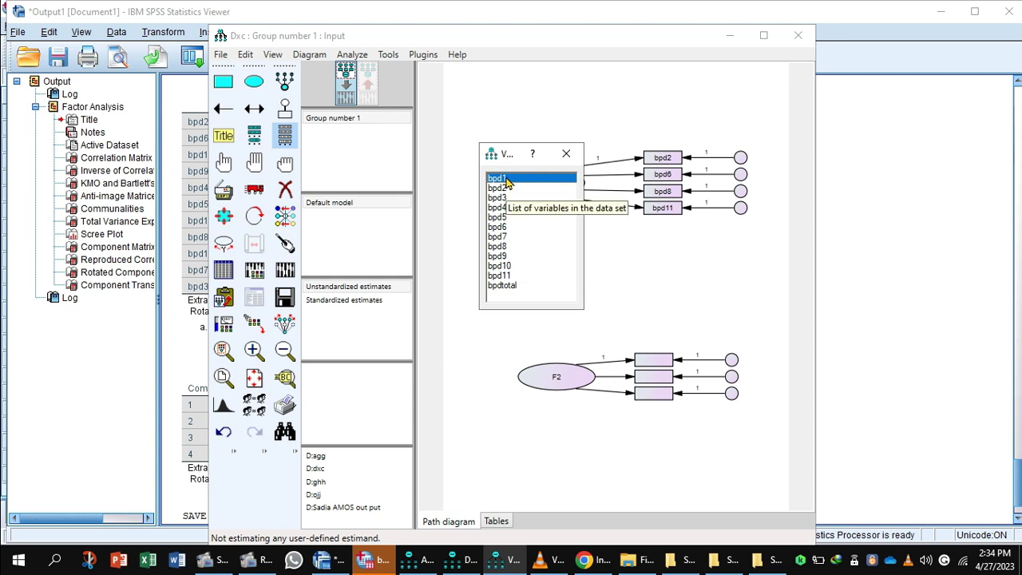
left_click_drag(506, 181, 651, 363)
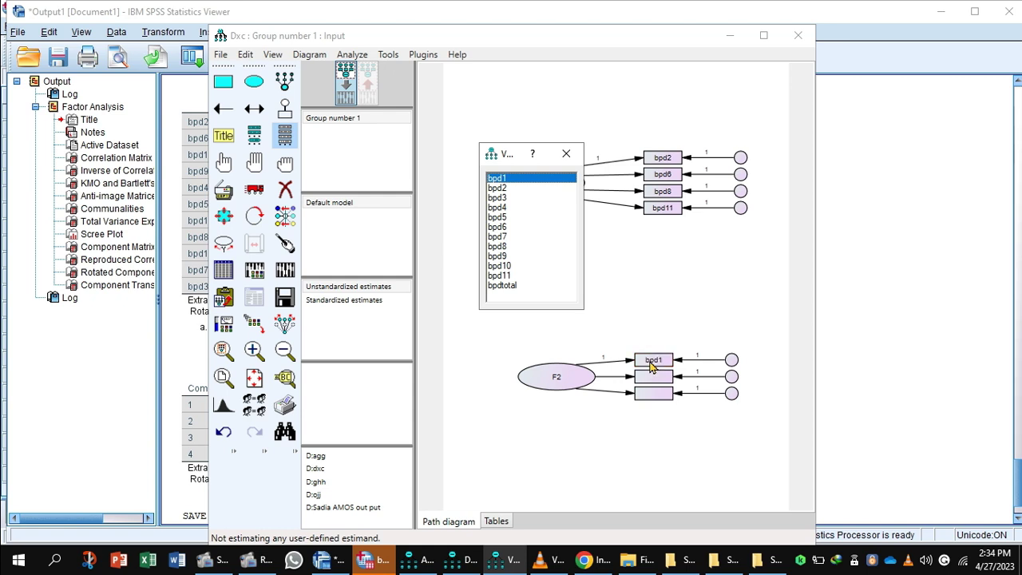
left_click(504, 207)
left_click_drag(511, 212, 654, 381)
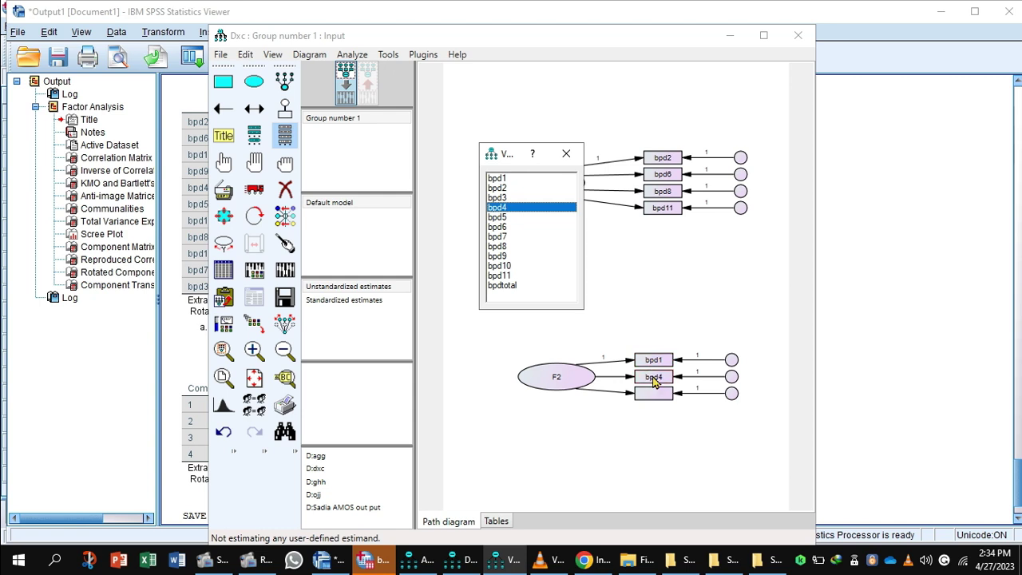
left_click(498, 216)
left_click_drag(498, 219, 650, 401)
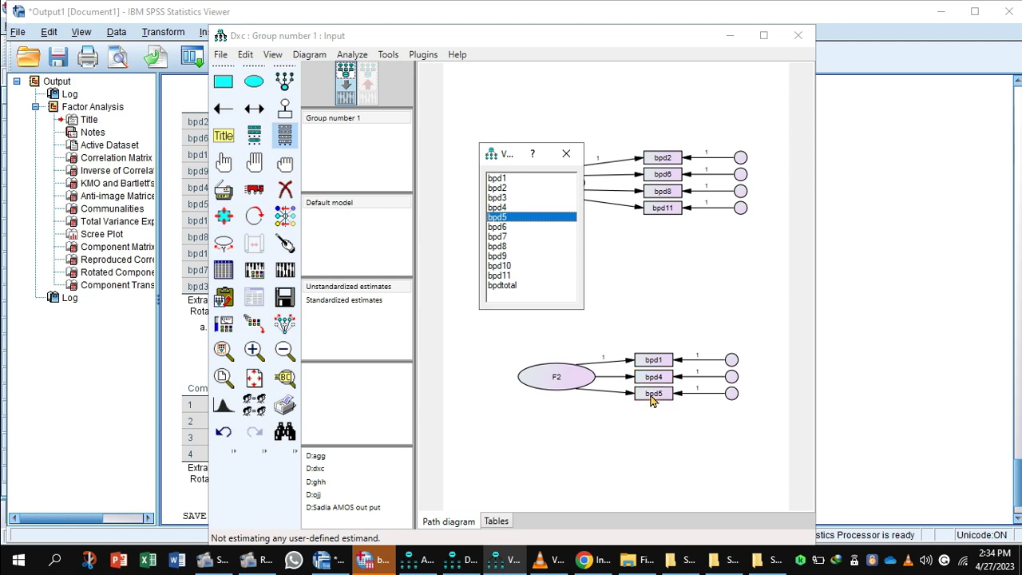
left_click(565, 153)
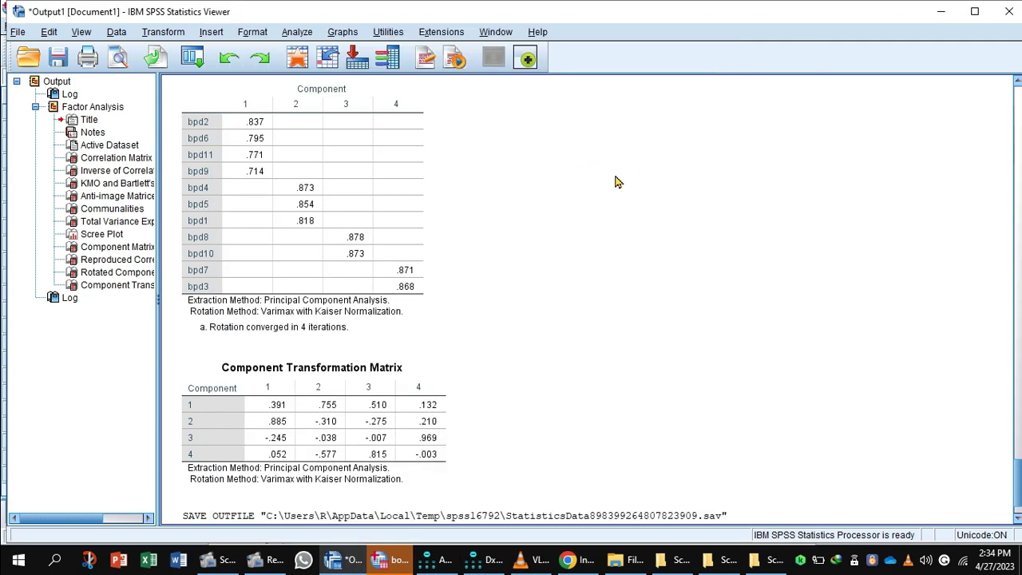
mouse_move(347, 565)
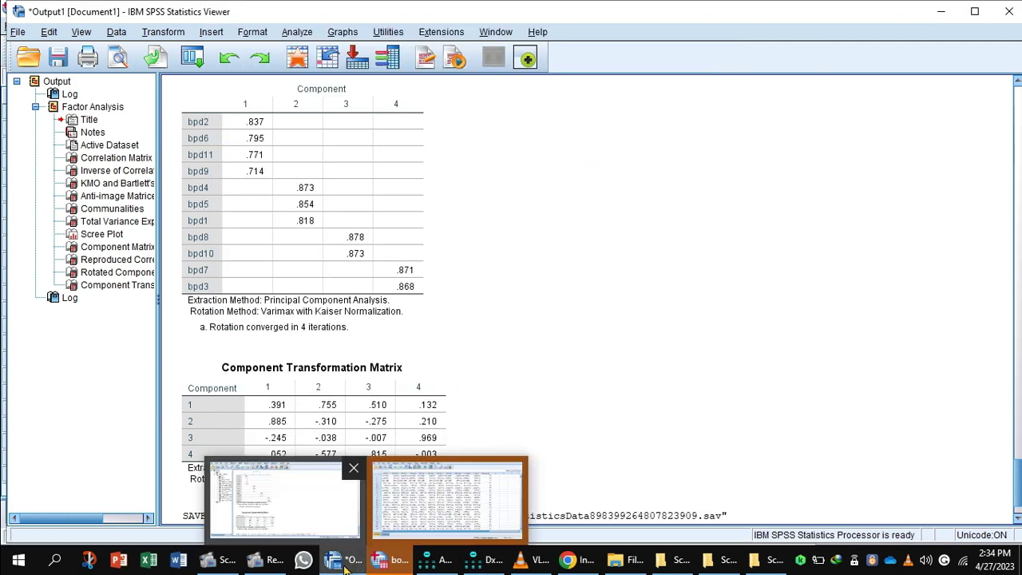
left_click(481, 558)
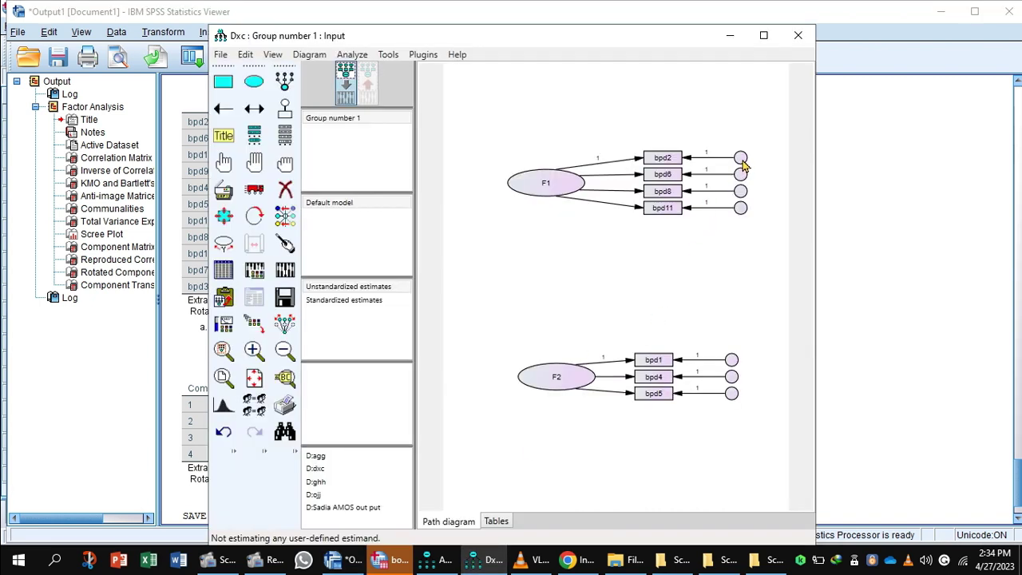
Auto-name the error circles e1–e7 with the Plugins tool and draw an F1–F2 covariance.
left_click(424, 56)
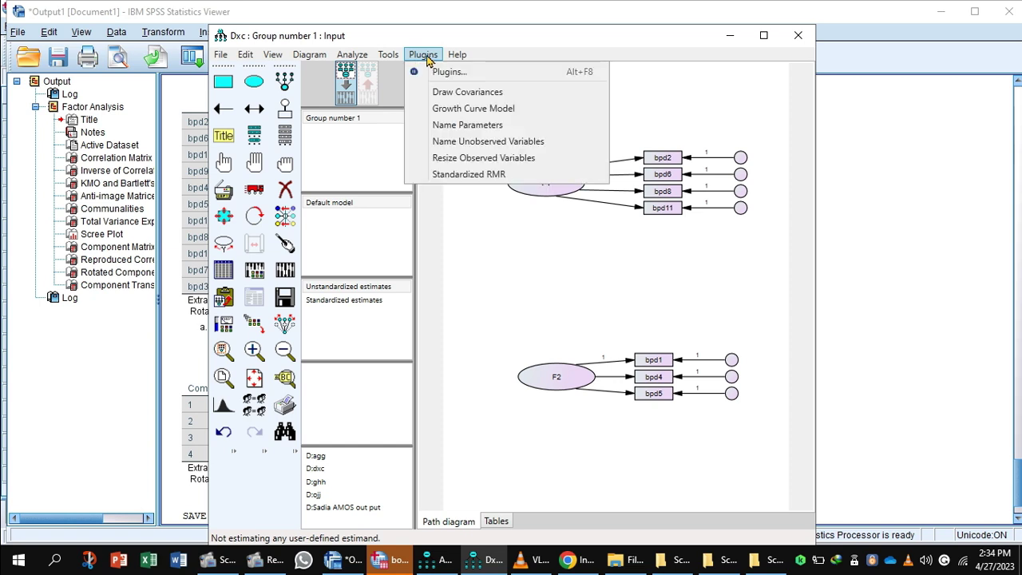
left_click(457, 142)
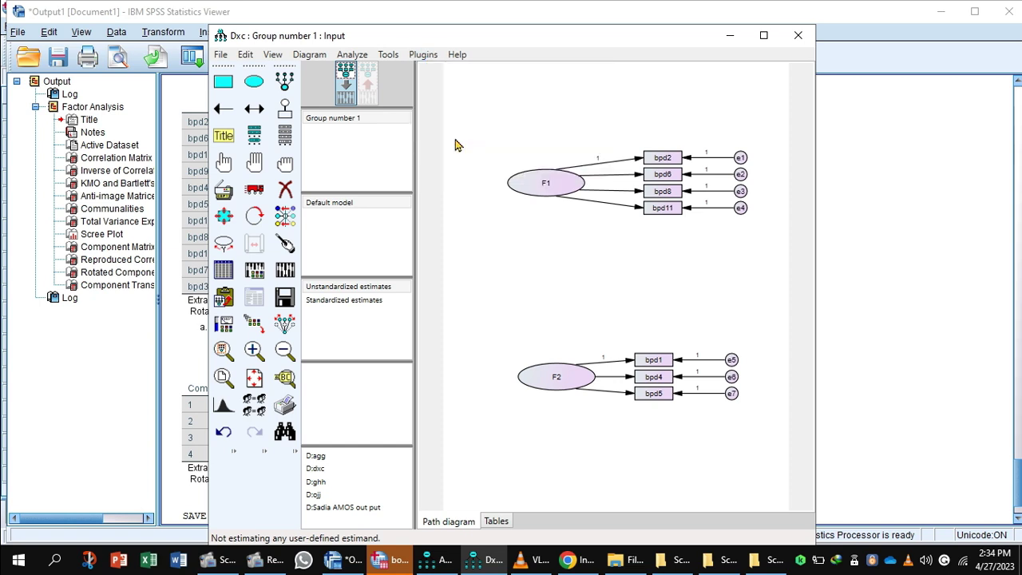
left_click(253, 110)
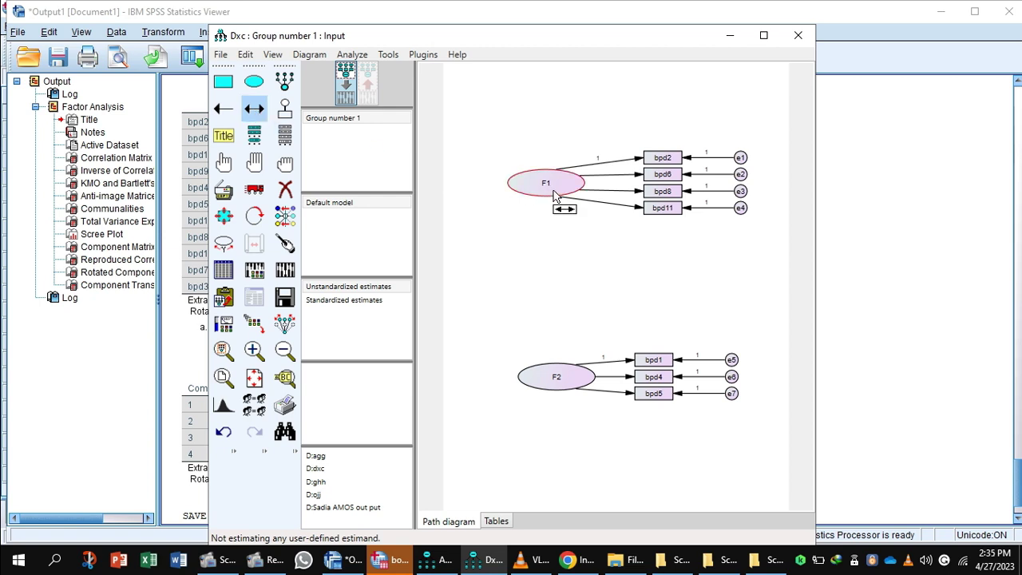
left_click_drag(557, 194, 550, 374)
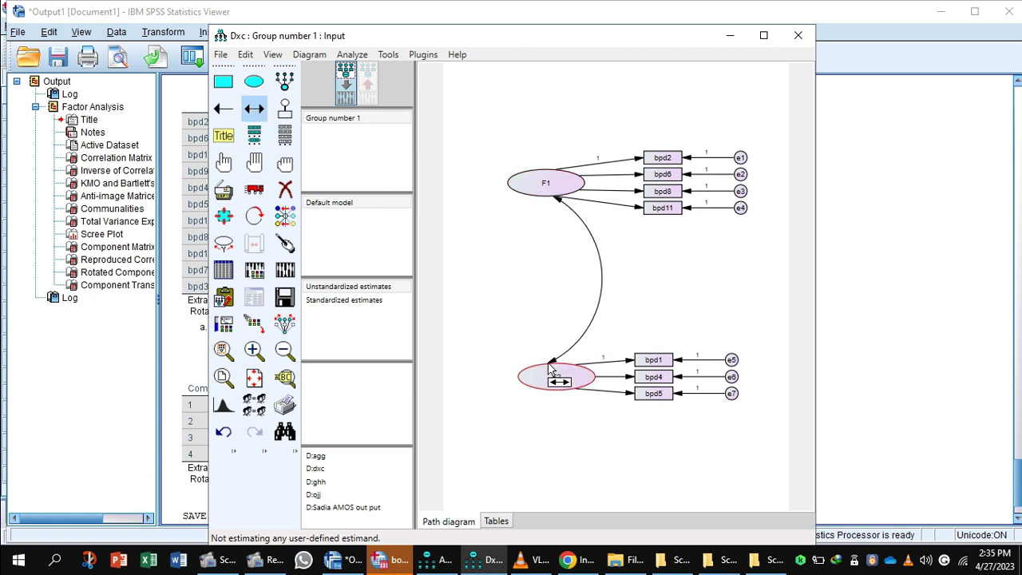
left_click(255, 275)
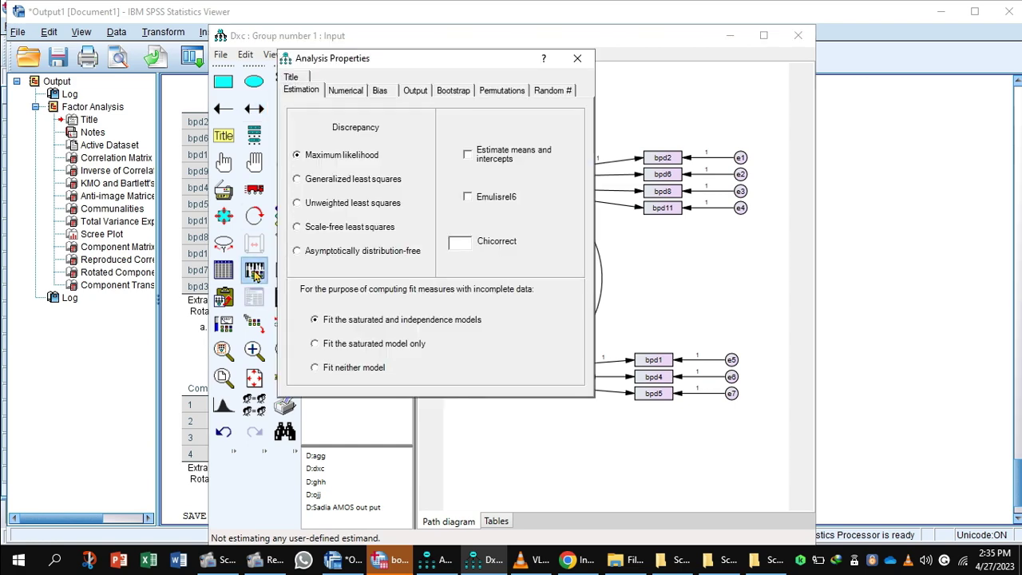
left_click(417, 90)
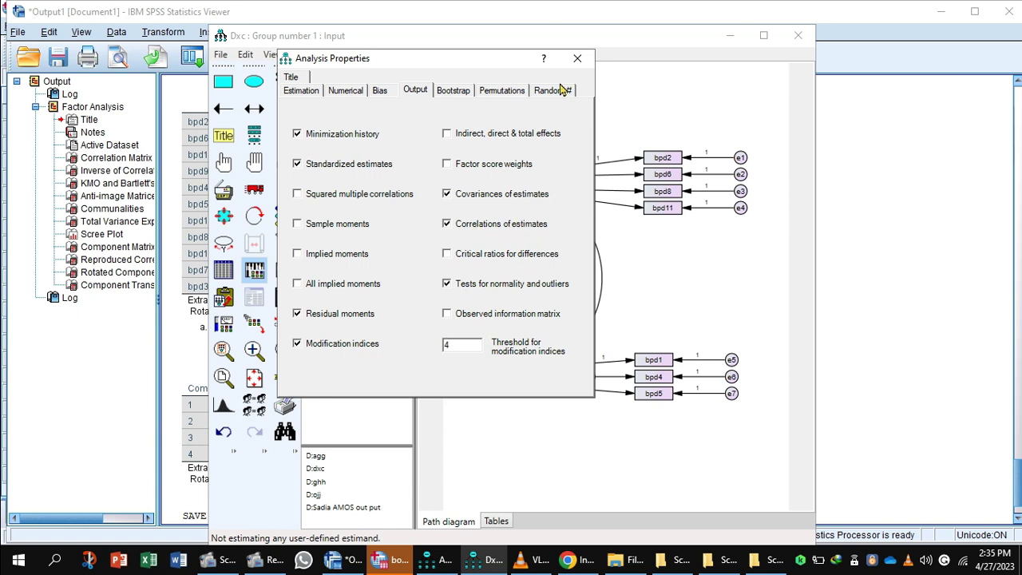
left_click(577, 58)
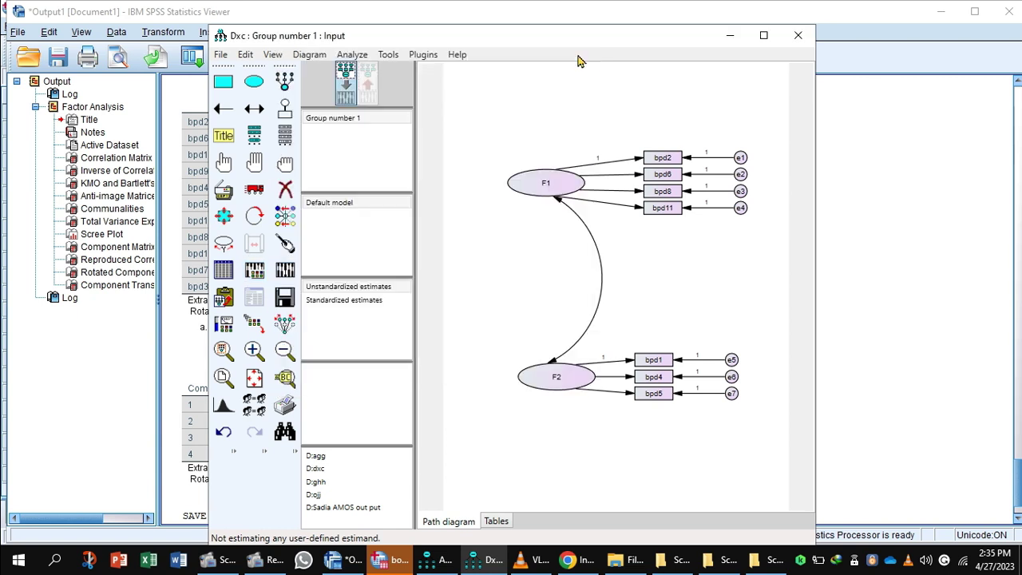
Calculate estimates and view the text output showing chi-square 211.005 with 13 df.
left_click(284, 274)
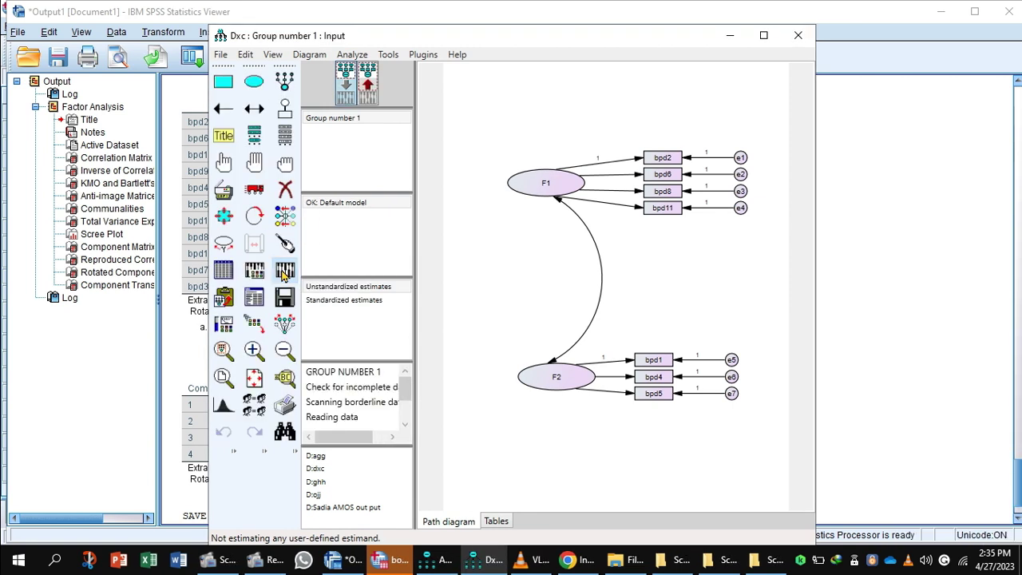
left_click(367, 88)
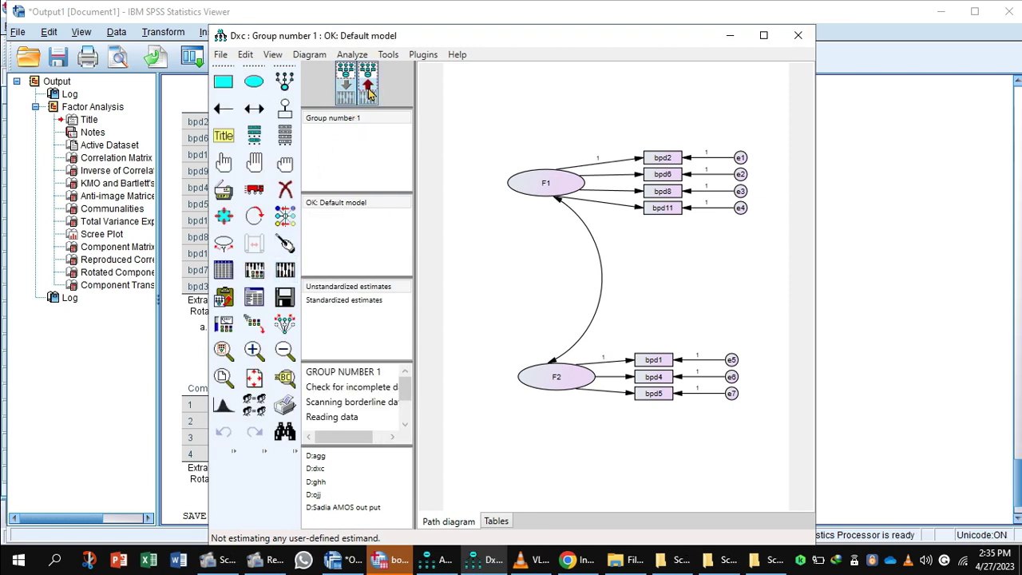
left_click(250, 298)
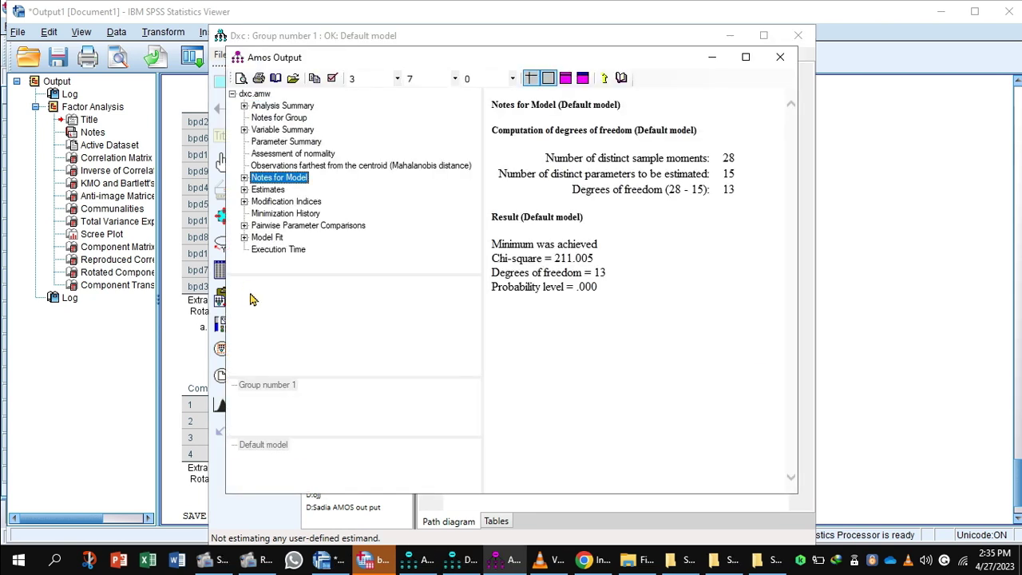
Show the Model Fit tables to read CMIN/DF 16.231, GFI .944 and CFI .904.
left_click(269, 238)
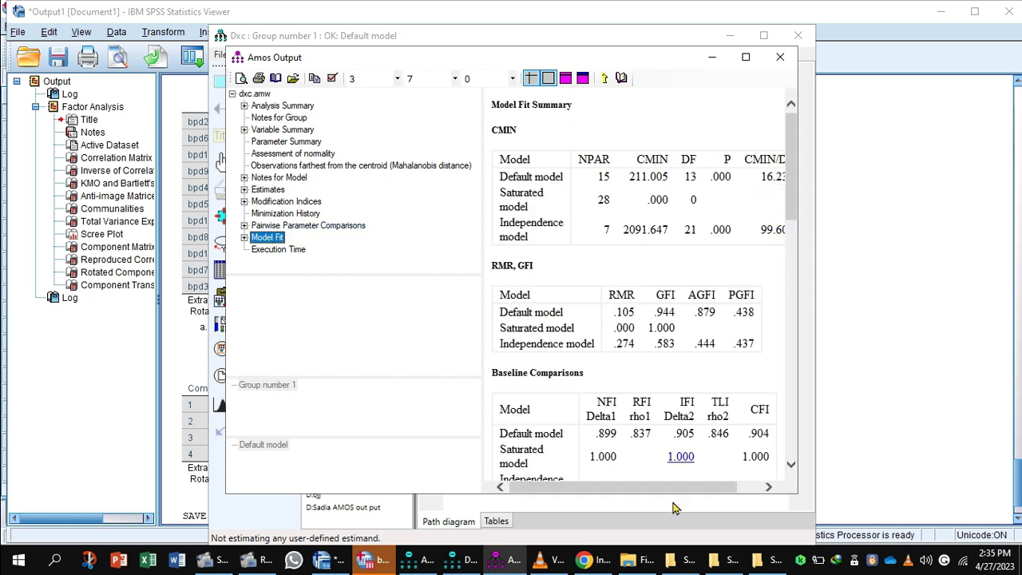
left_click_drag(663, 487, 688, 487)
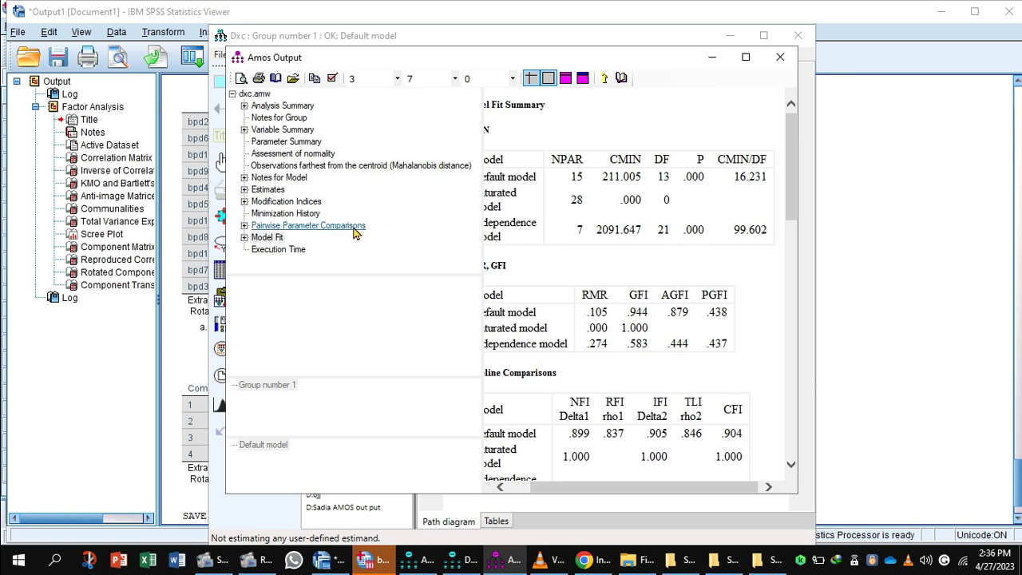
Review the modification indices, noting e3–F2 at 155.707, then close the output.
left_click(286, 203)
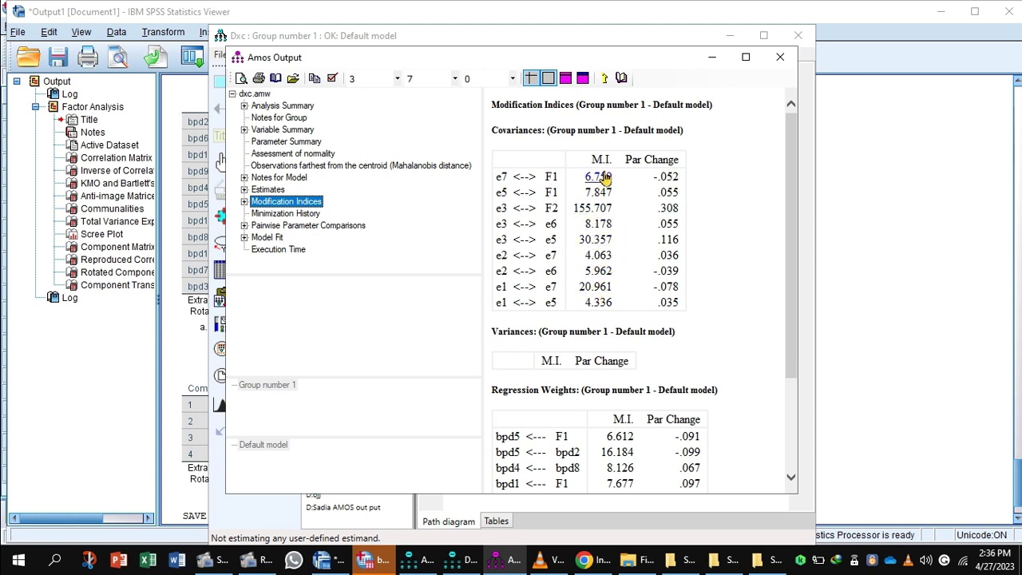
left_click(593, 212)
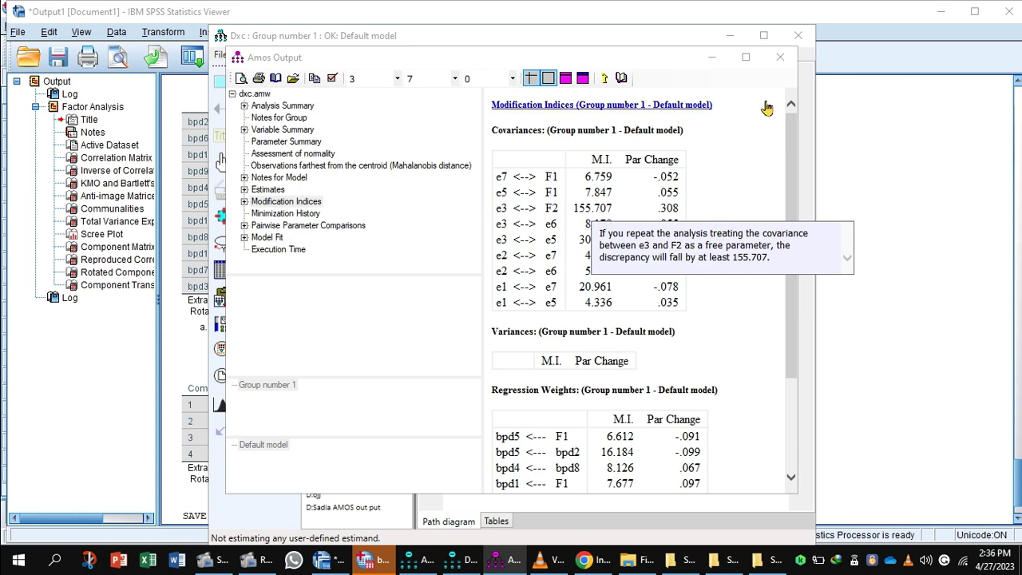
left_click(780, 60)
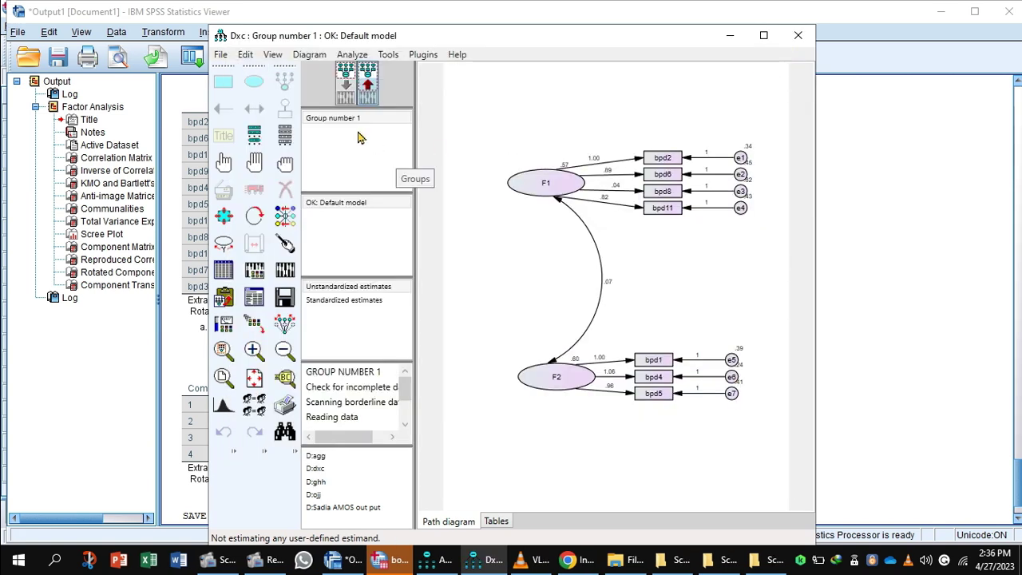
Add an e3–F2 covariance, re-estimate, and view output with chi-square 39.610 on 12 df.
left_click(347, 94)
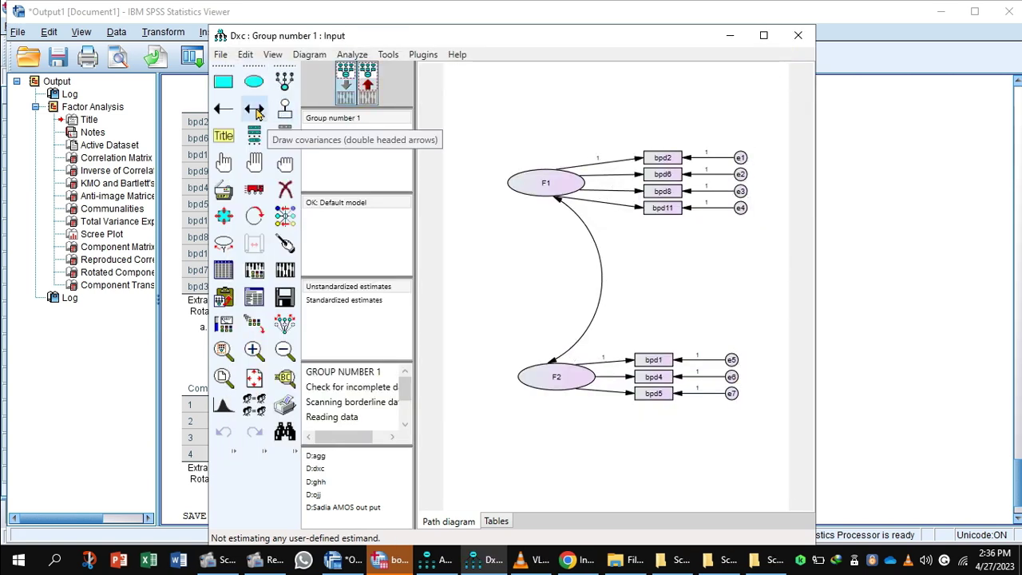
left_click(254, 108)
left_click_drag(741, 191, 547, 369)
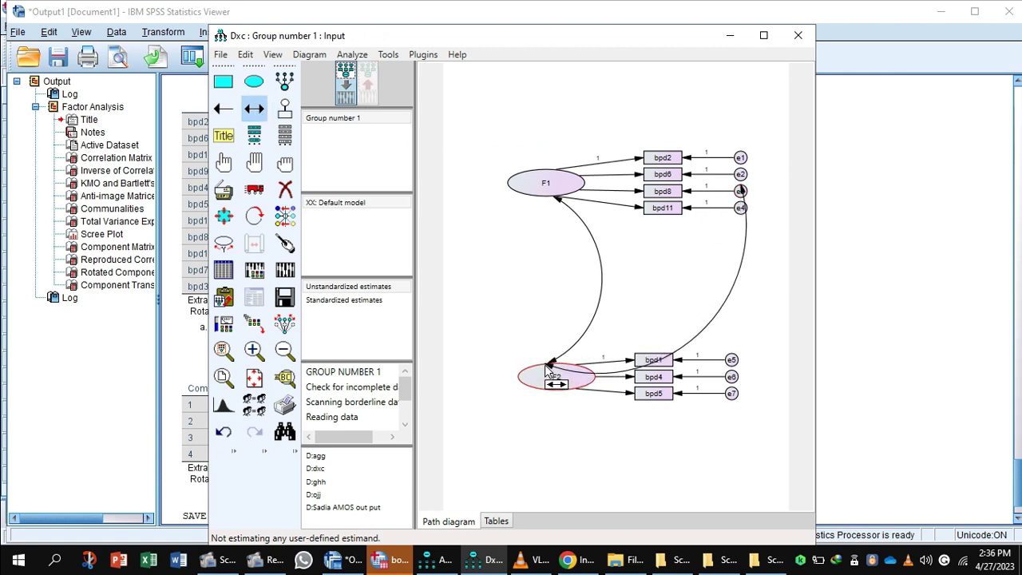
left_click(285, 274)
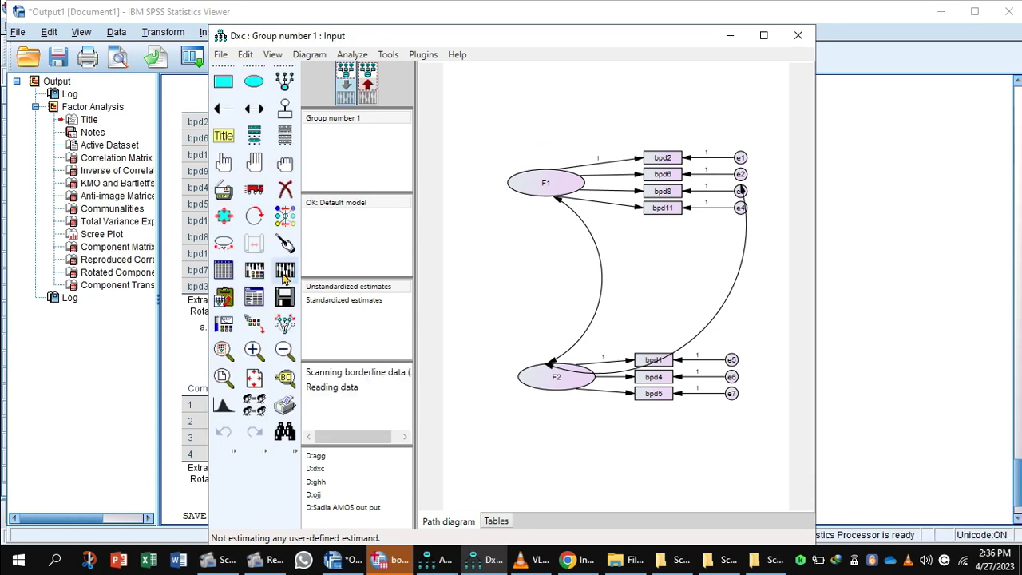
left_click(257, 299)
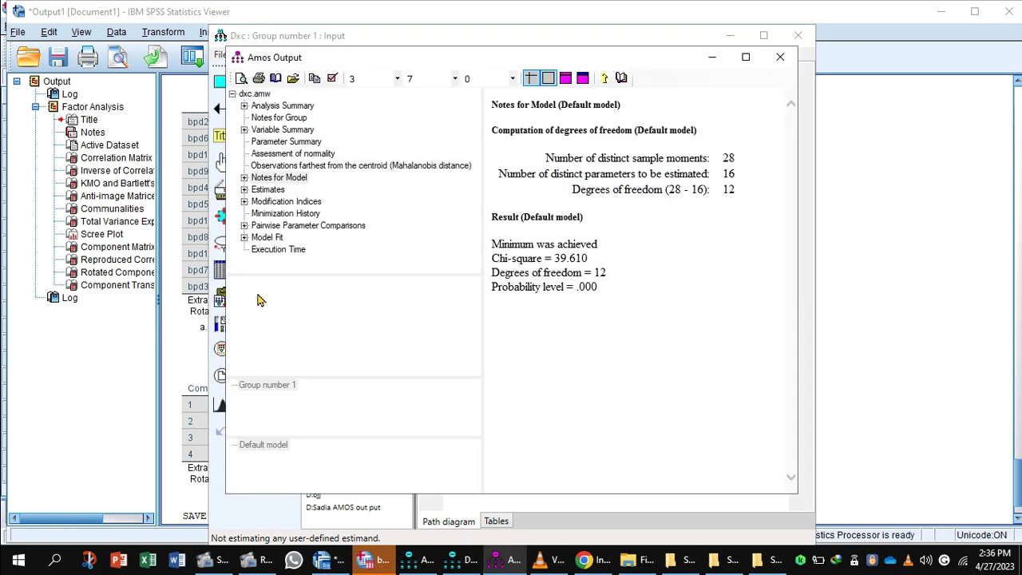
Review model fit and modification indices, noting e1–e7 as largest at 21.439, then close the output.
left_click(277, 241)
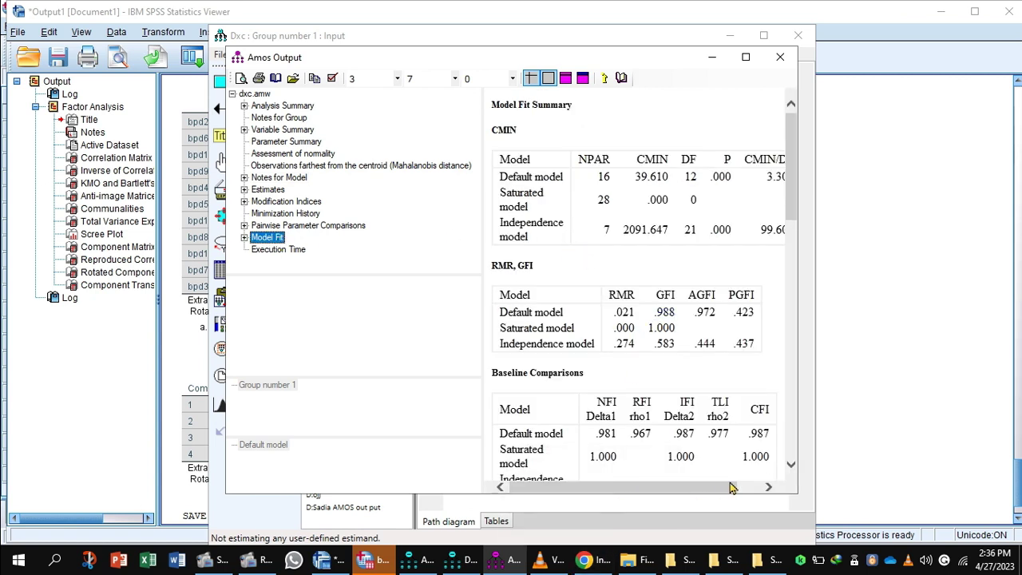
left_click_drag(731, 487, 748, 487)
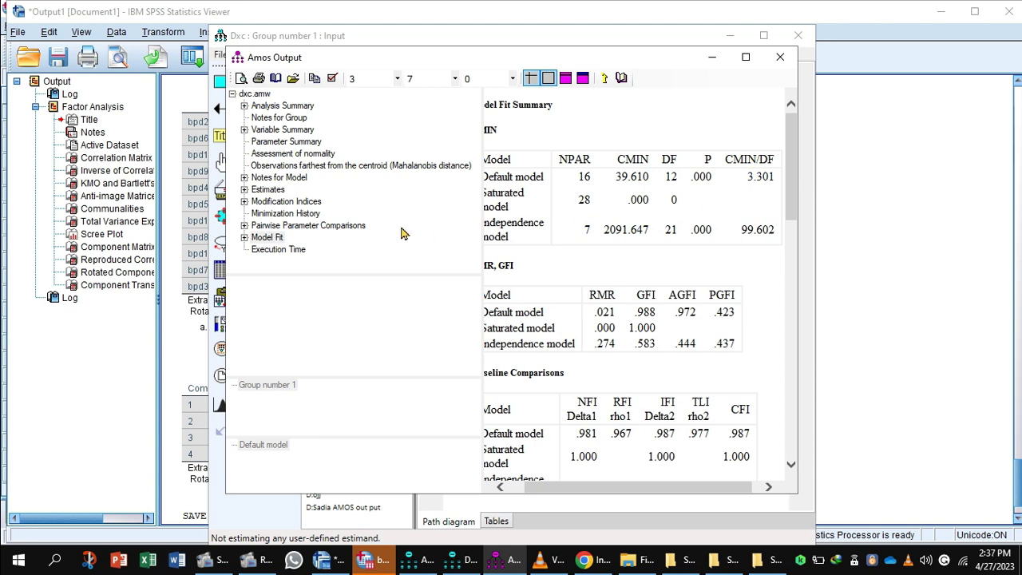
left_click(277, 203)
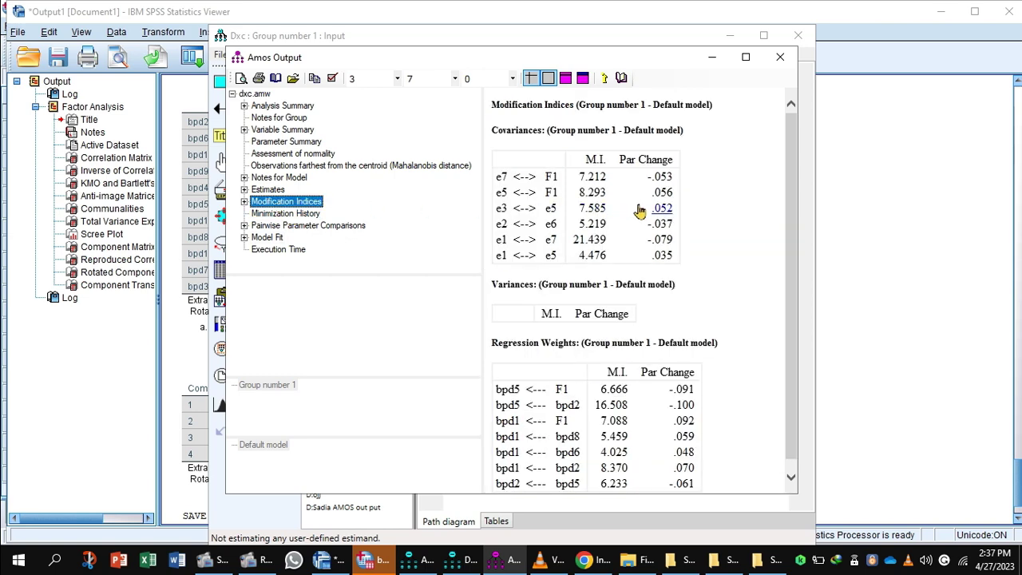
left_click(600, 248)
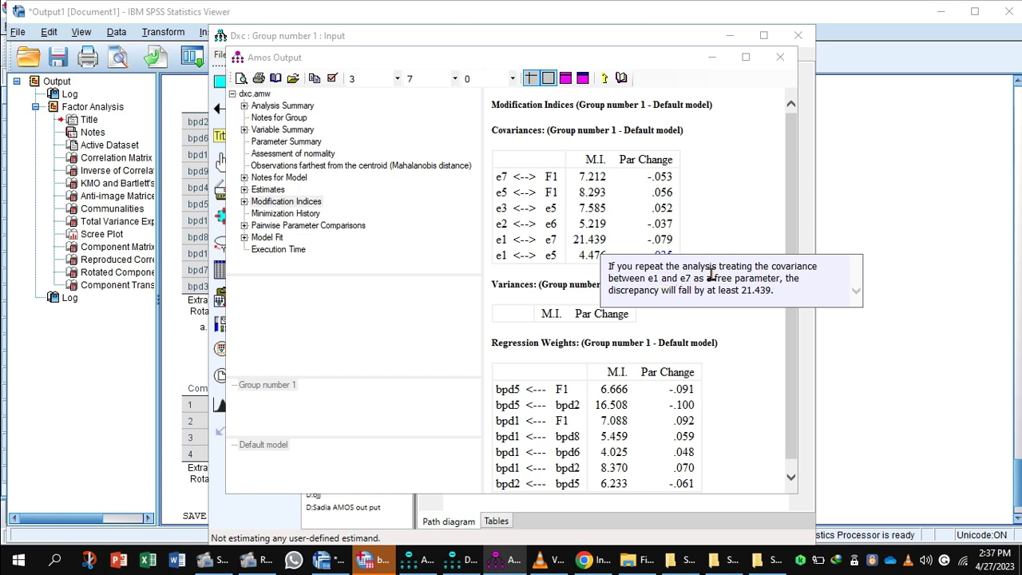
left_click(780, 58)
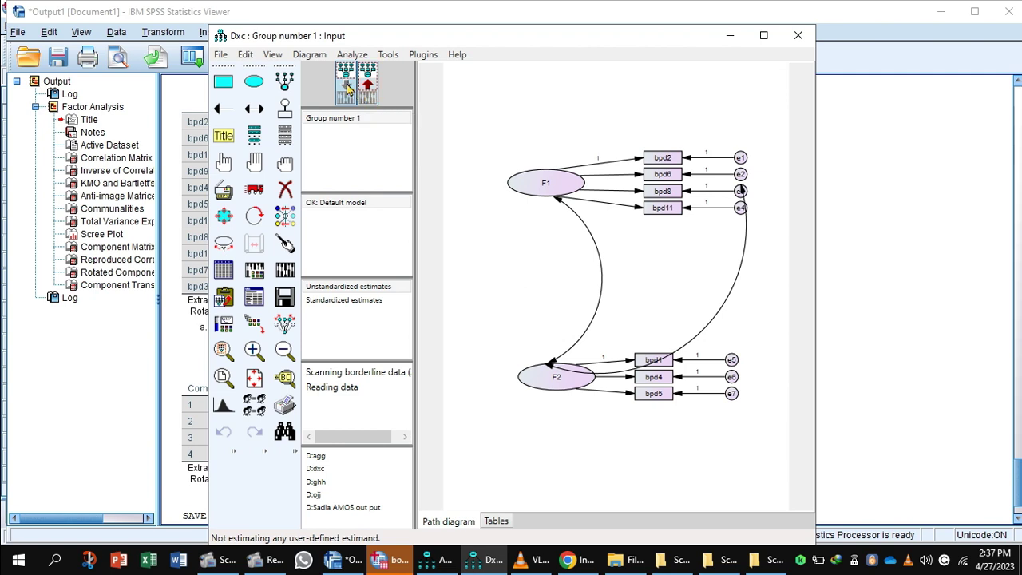
Draw a covariance from e1 to e7, re-estimate the model, and display the new estimates.
left_click(255, 110)
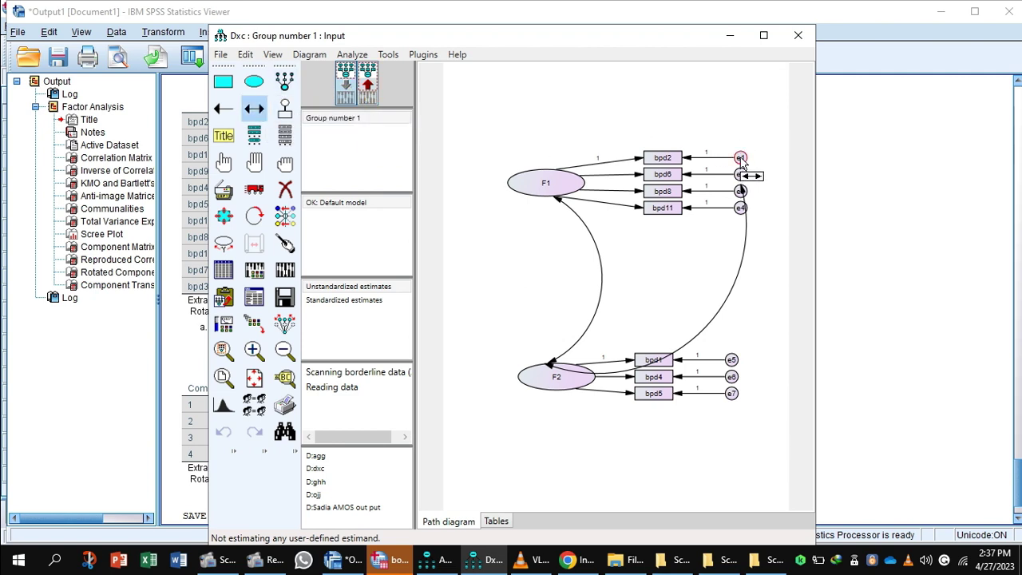
left_click_drag(742, 163, 736, 403)
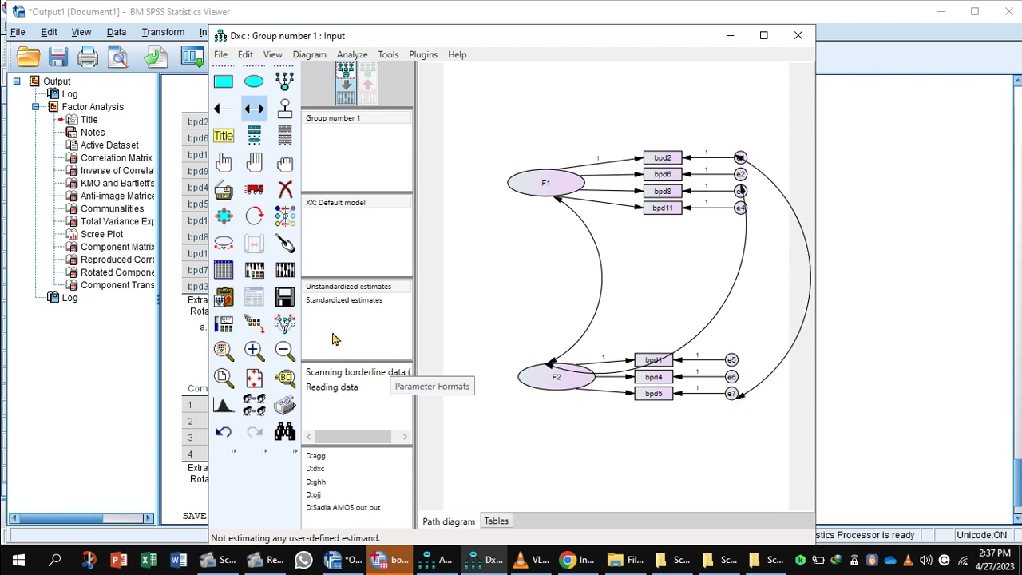
left_click(283, 275)
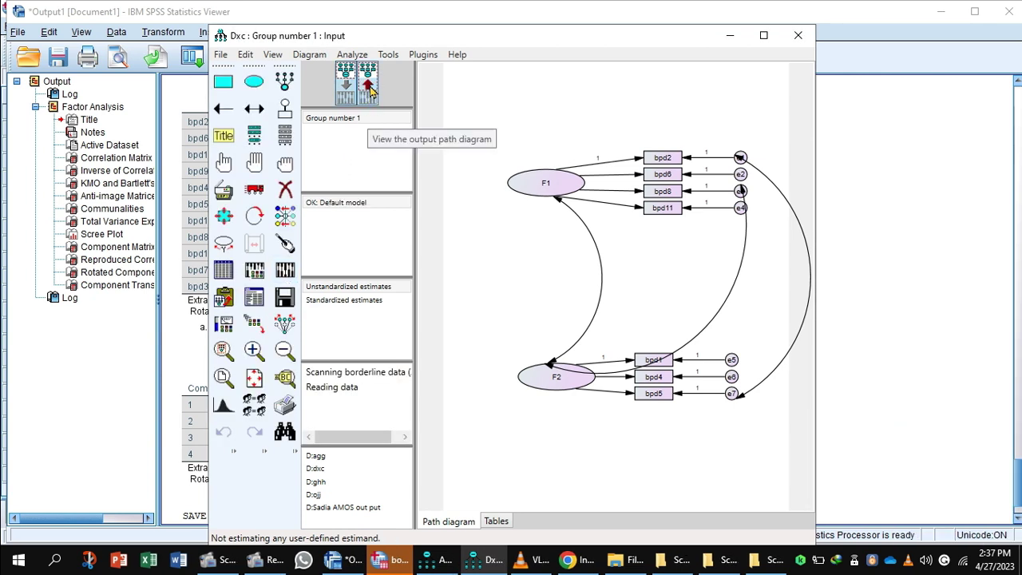
left_click(369, 90)
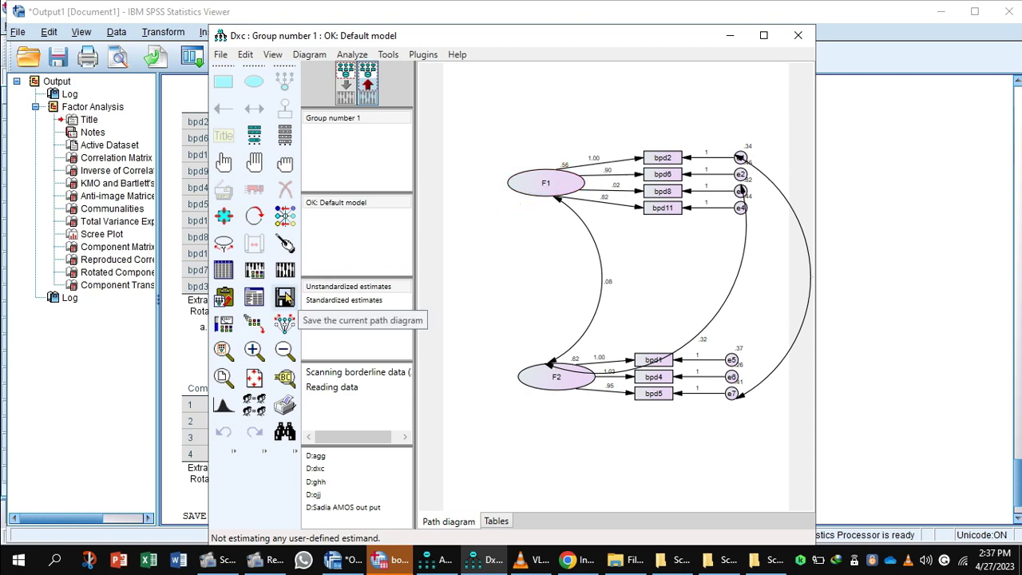
Open the new text output at Model Fit: chi-square 17.512, df 11, p .094.
left_click(254, 299)
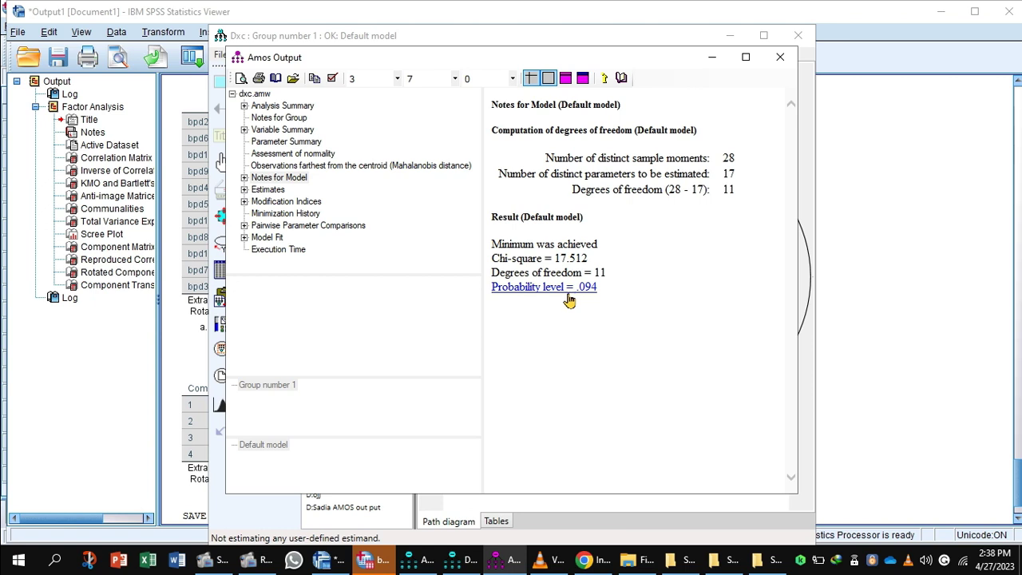
left_click(279, 240)
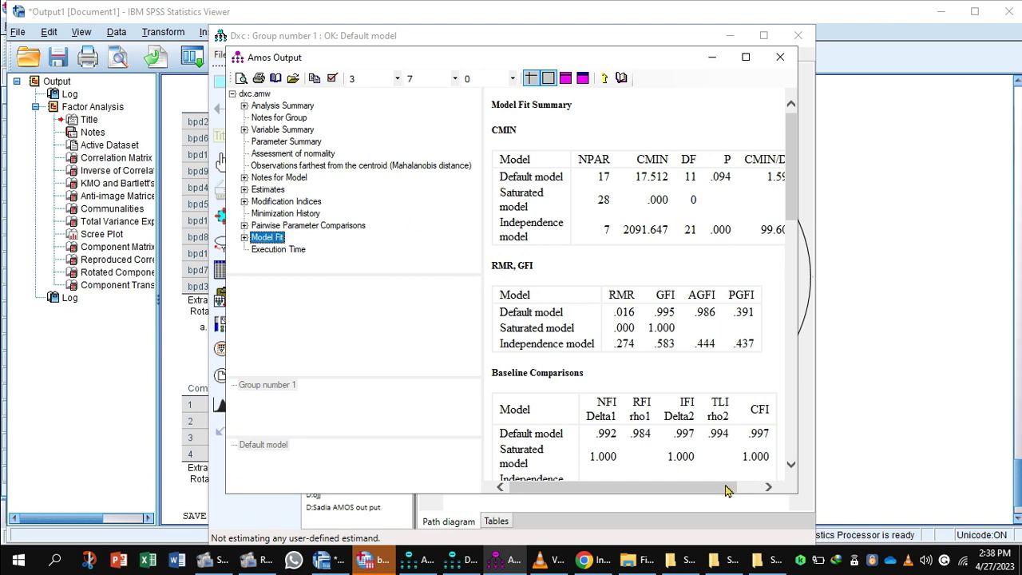
left_click_drag(727, 487, 742, 488)
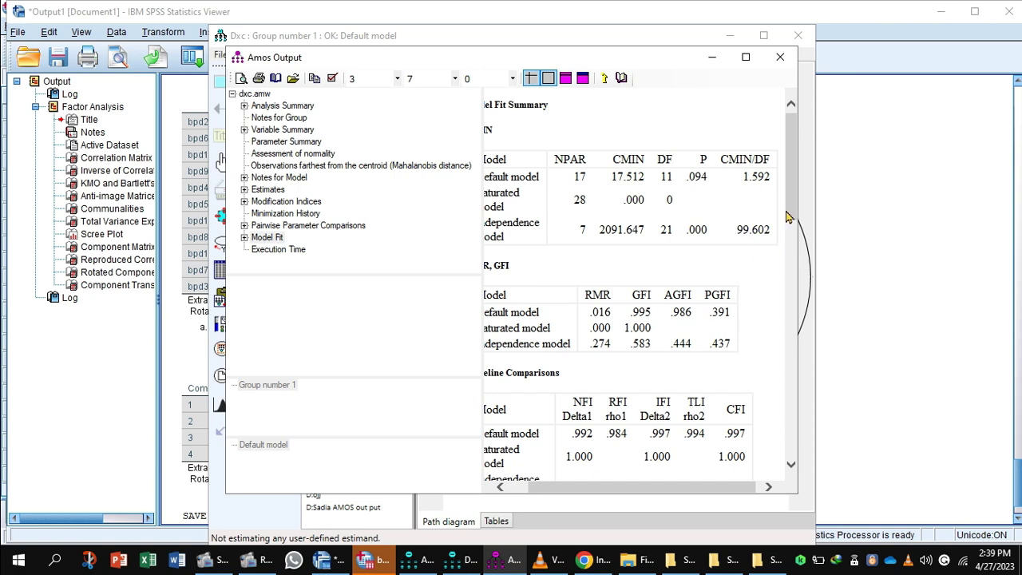
Scroll the fit summary down to the RMSEA table showing RMSEA .025 and PCLOSE .975.
left_click_drag(789, 215, 789, 257)
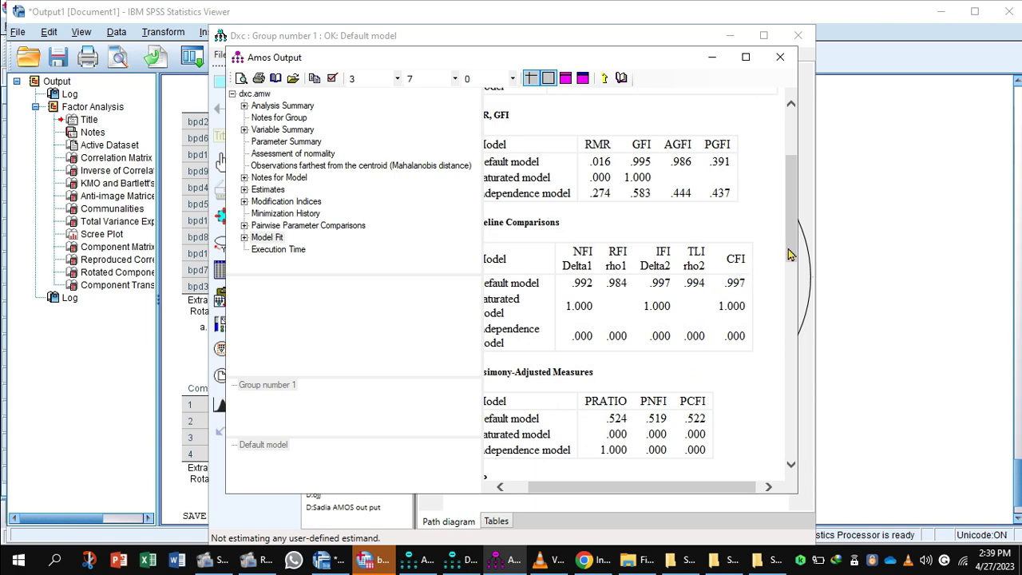
left_click_drag(788, 254, 788, 304)
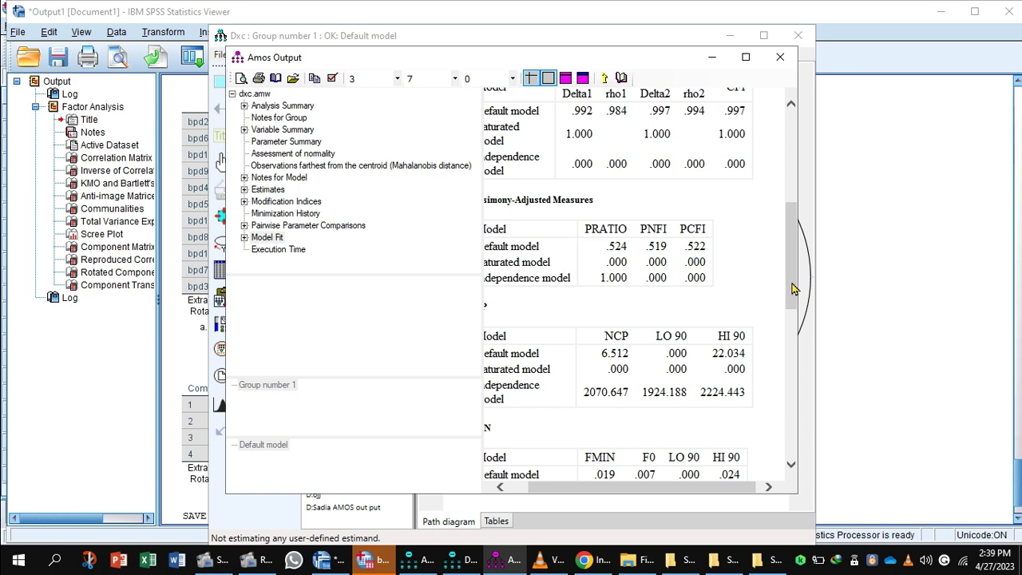
left_click_drag(790, 290, 787, 331)
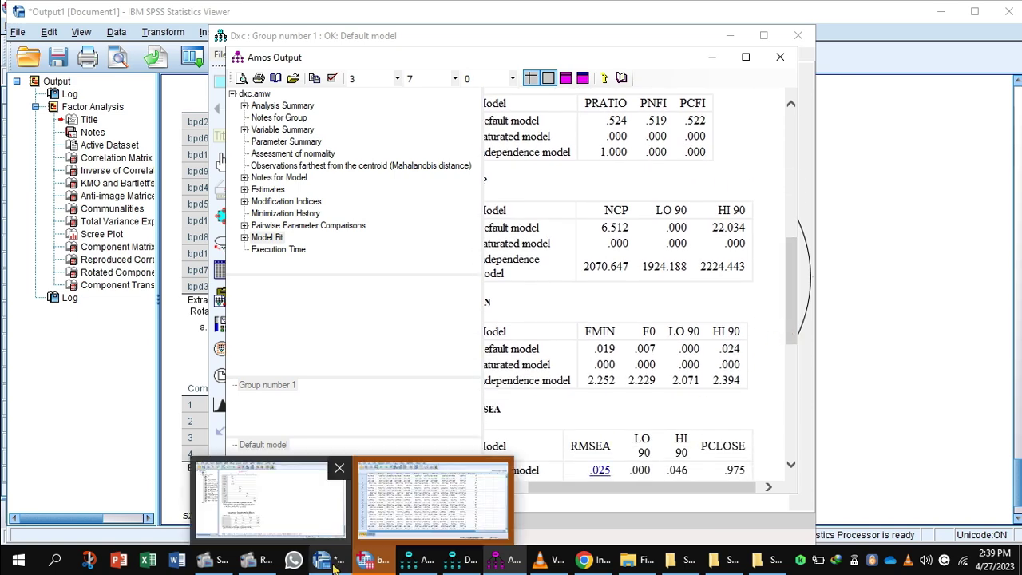
mouse_move(249, 559)
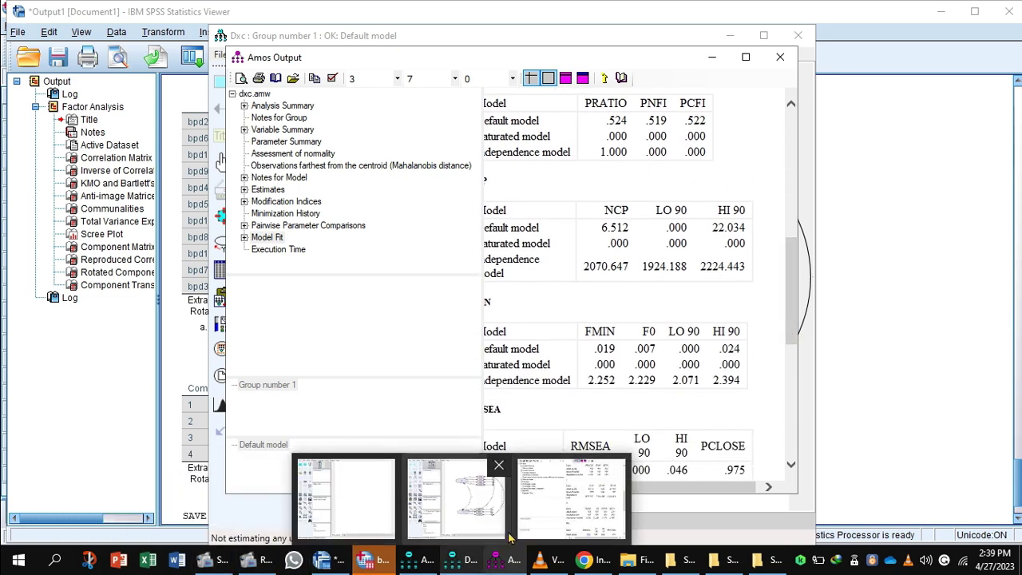
Minimize the Amos output to reveal the final estimated diagram, then pause the screen recording.
left_click(711, 58)
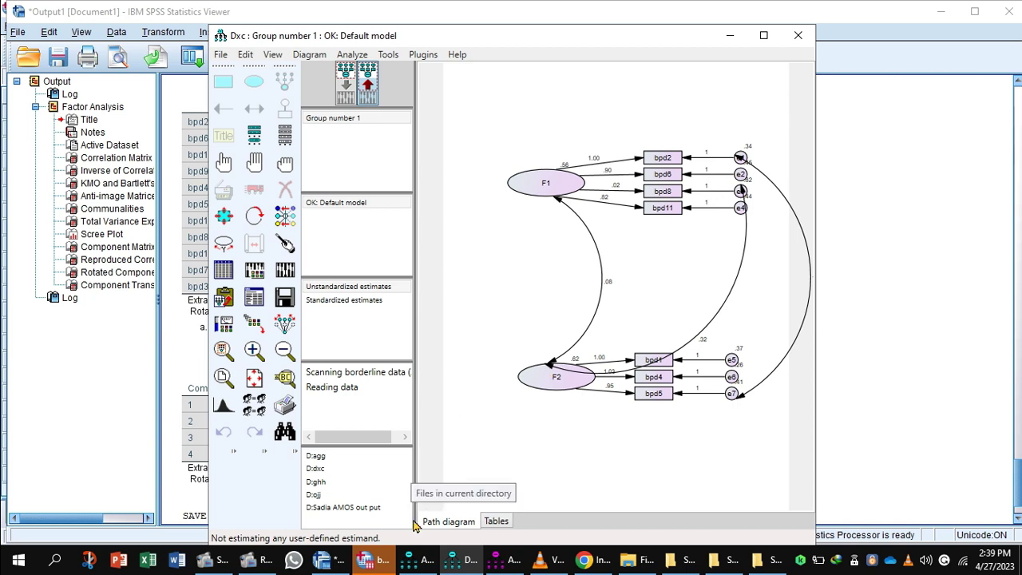
mouse_move(341, 564)
mouse_move(209, 558)
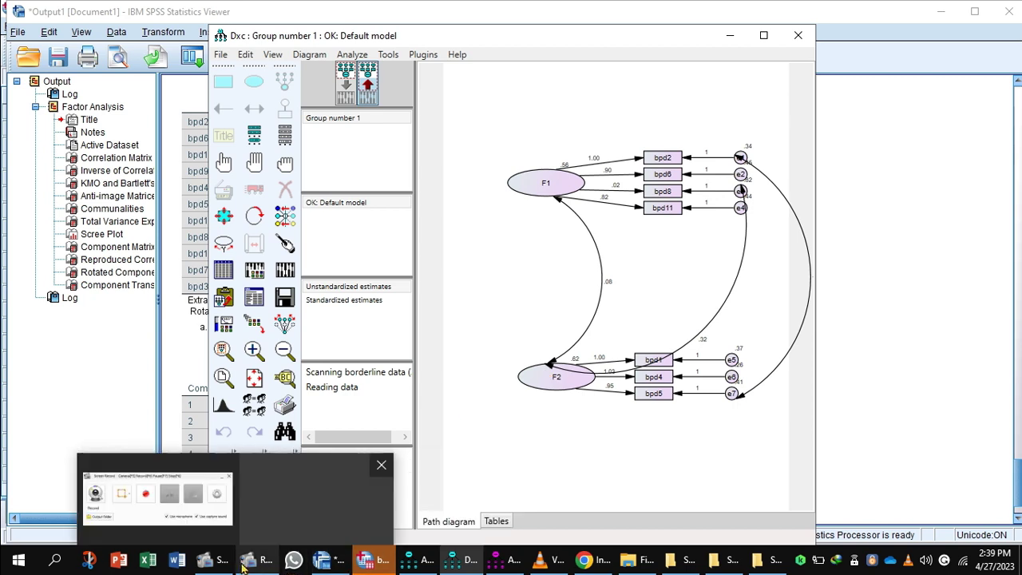
left_click(178, 518)
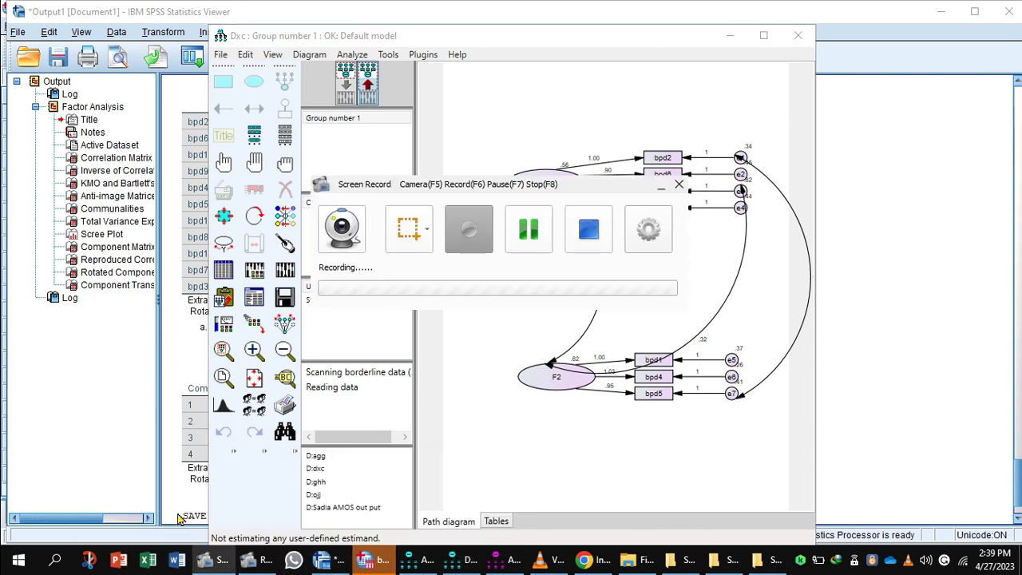
left_click(511, 233)
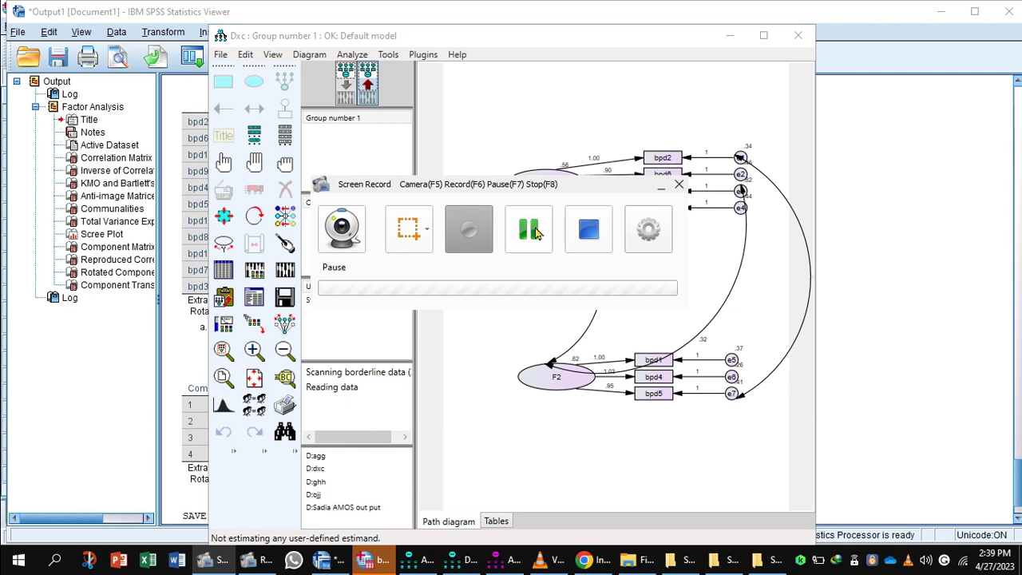